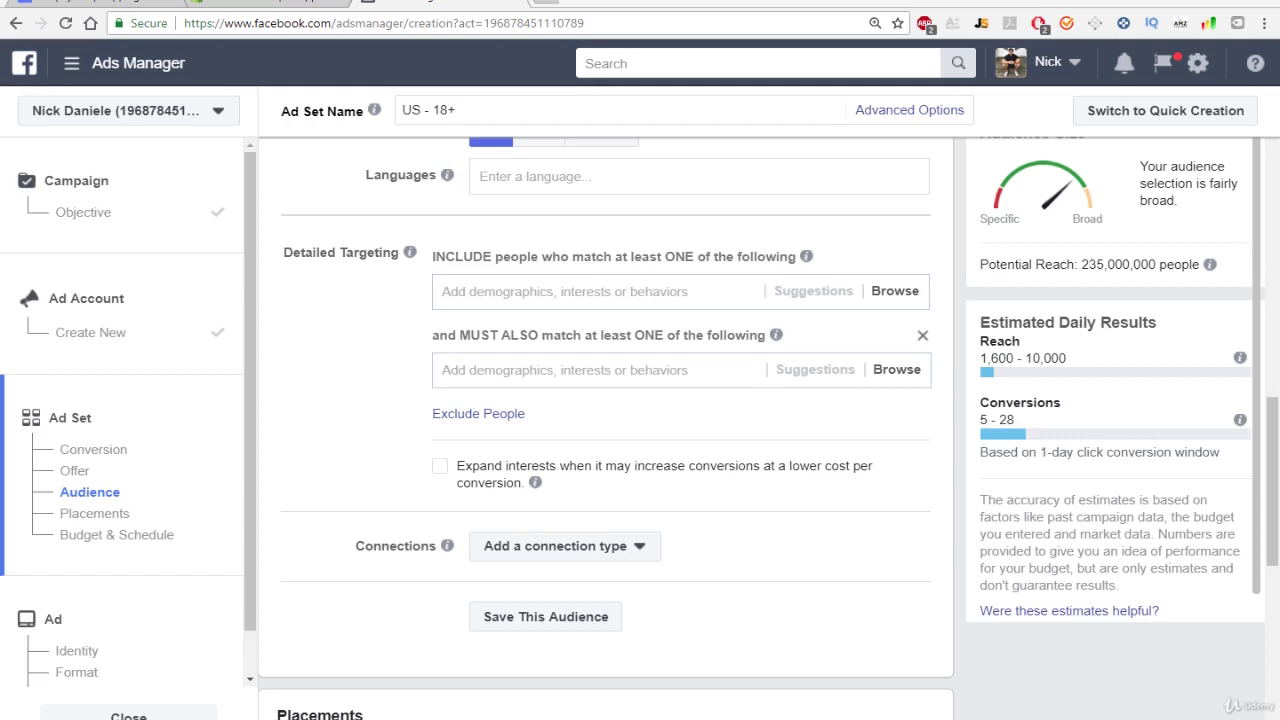
# Add the Dogs interest from Hobbies and activities > Pets to the included detailed targeting.
pyautogui.click(654, 296)
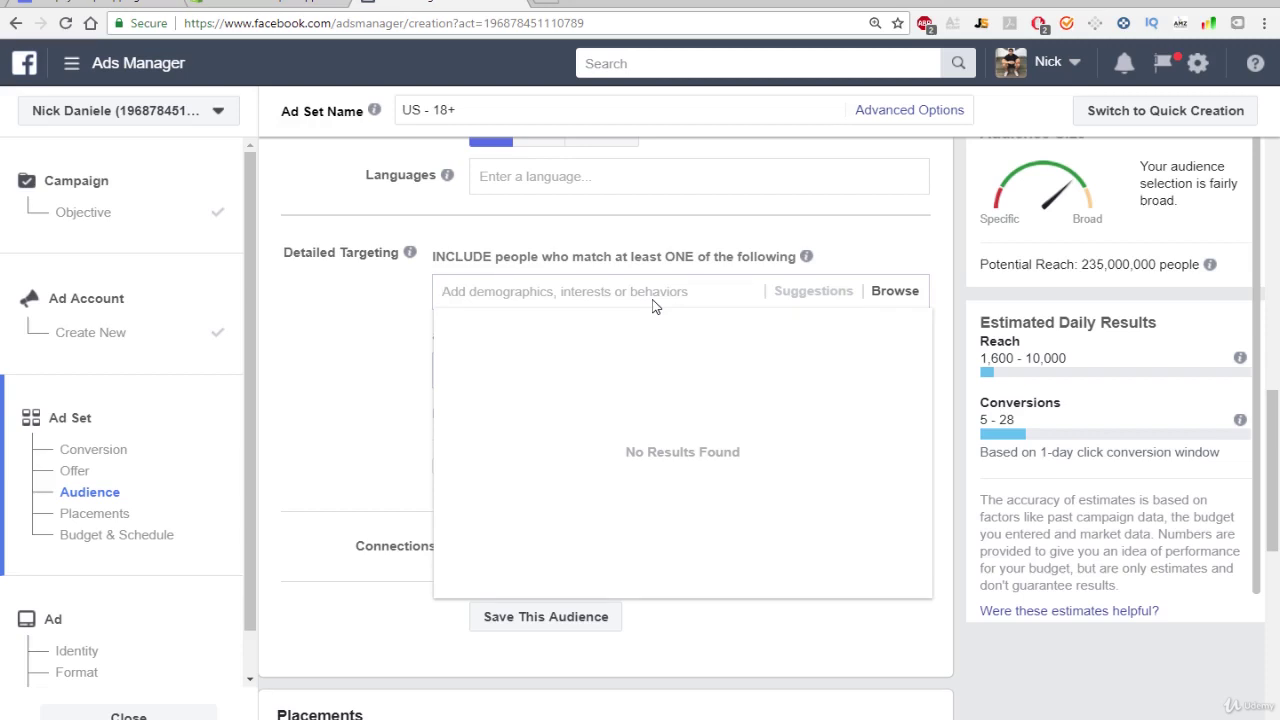
pyautogui.write('dog')
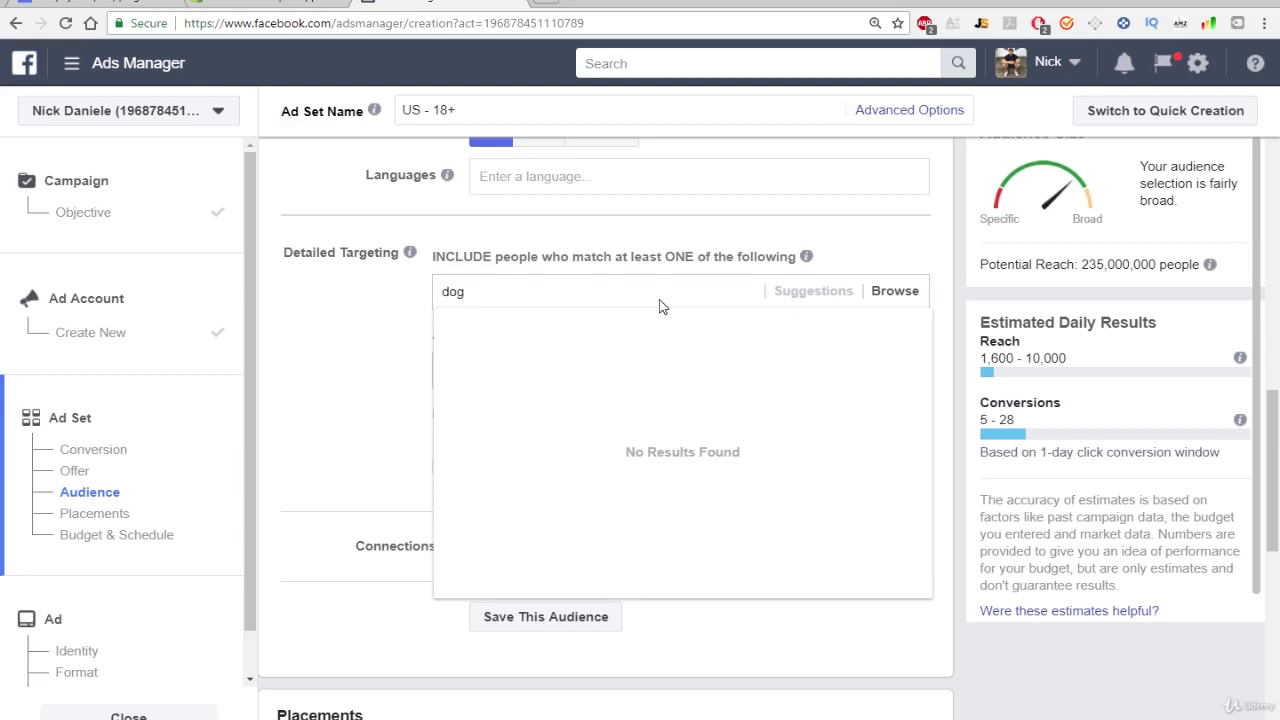
pyautogui.write('s')
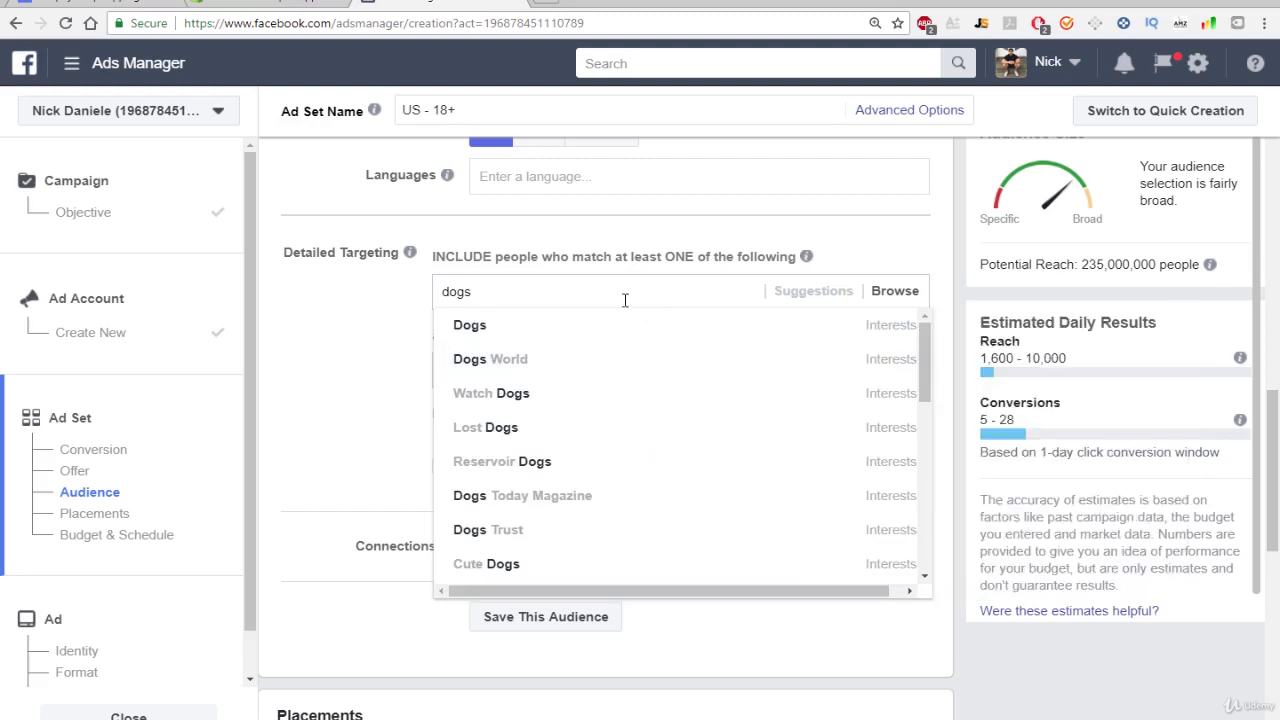
pyautogui.moveTo(624, 325)
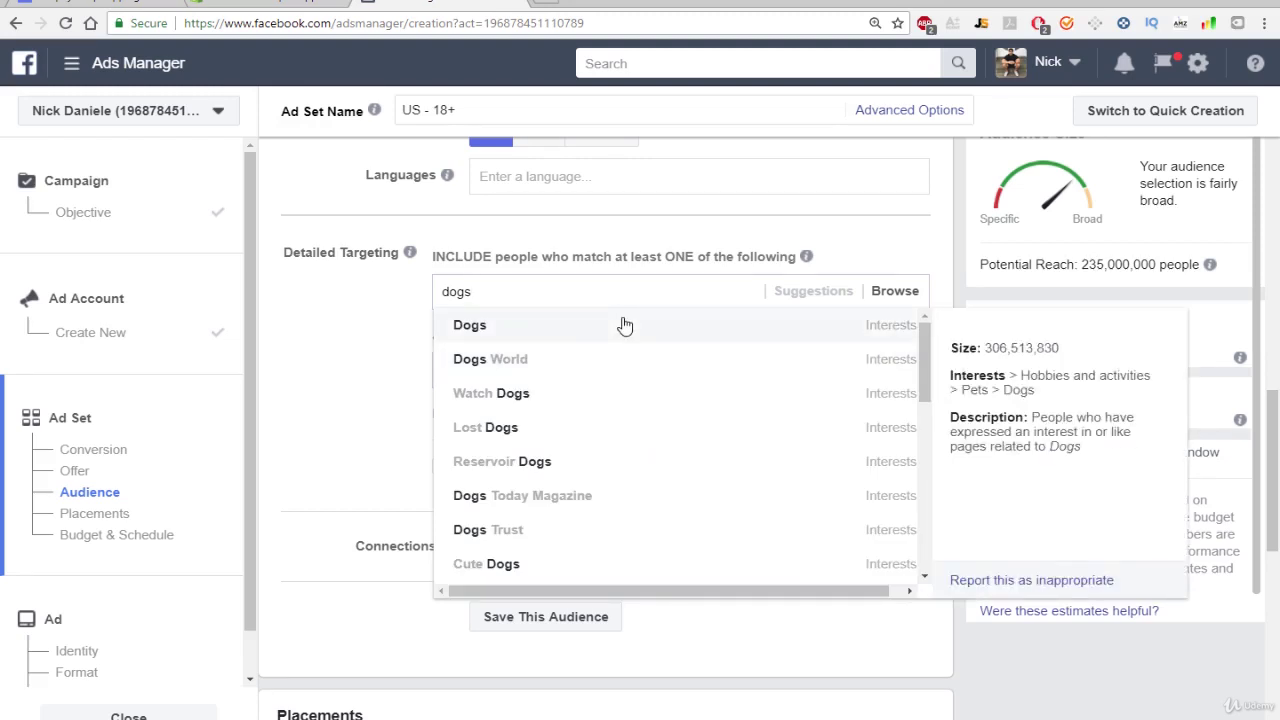
pyautogui.click(624, 325)
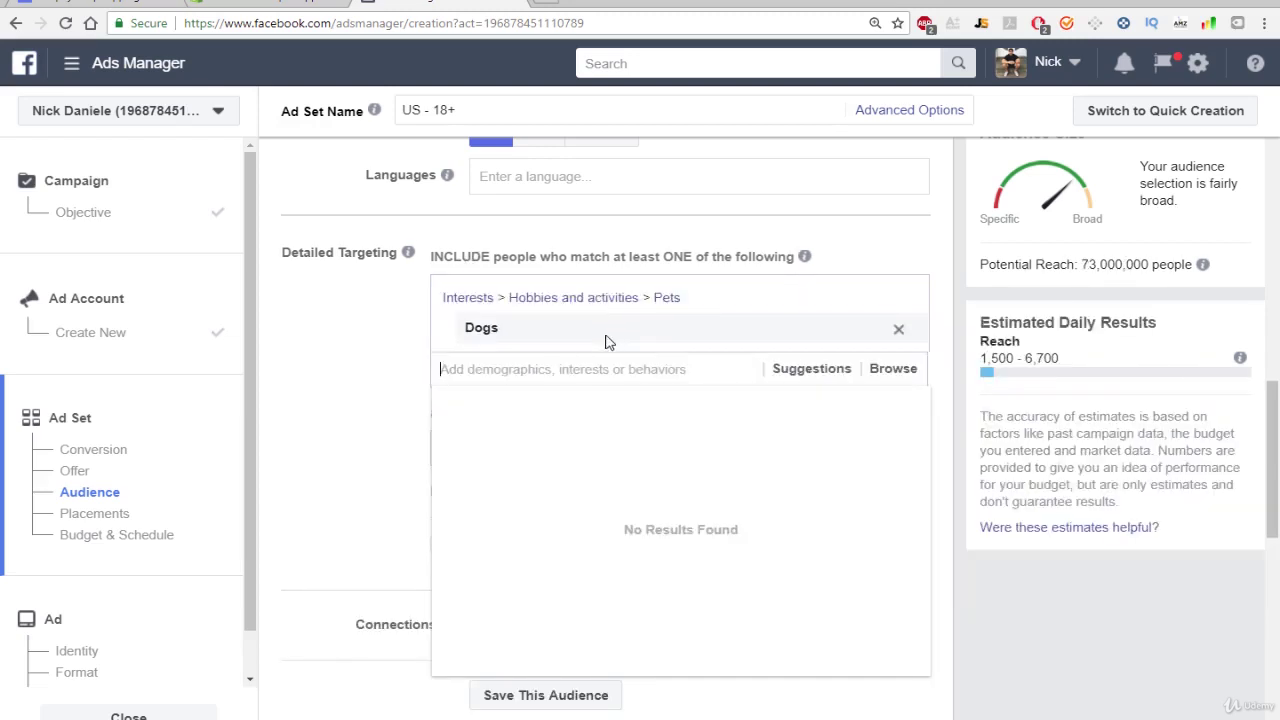
# Review the suggested interests related to Dogs and check the audience's potential reach.
pyautogui.click(814, 370)
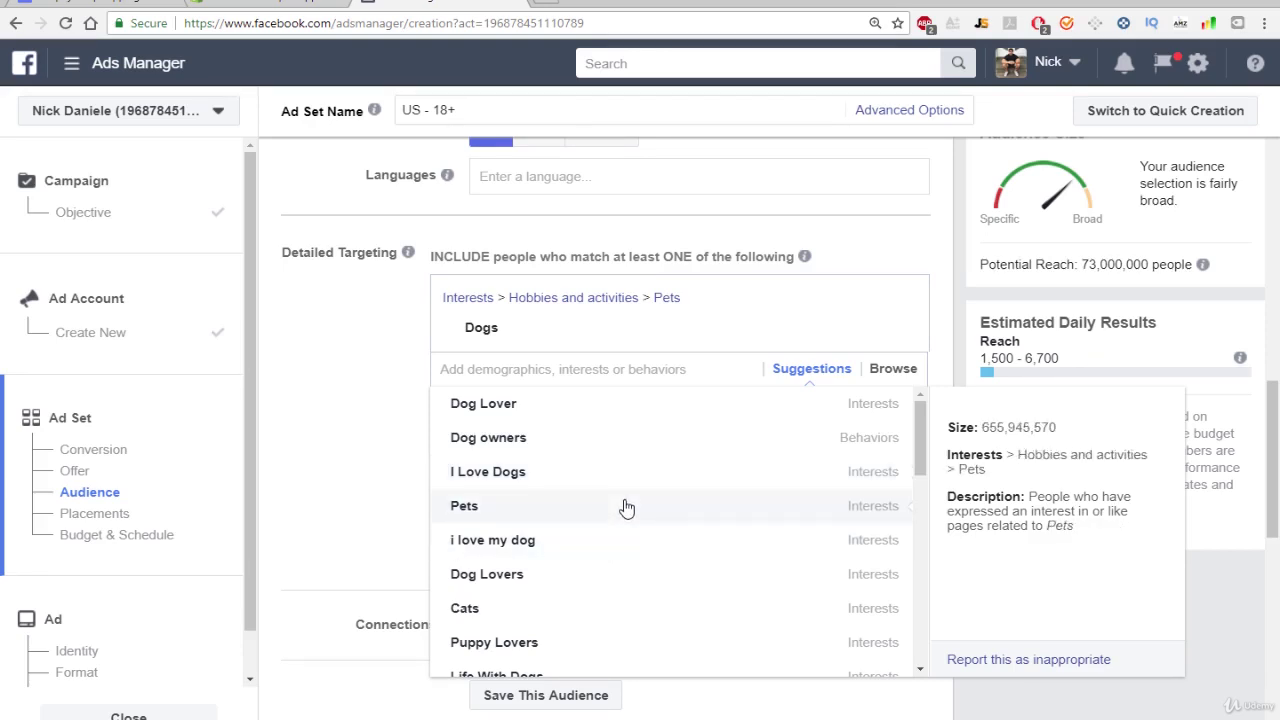
pyautogui.click(336, 391)
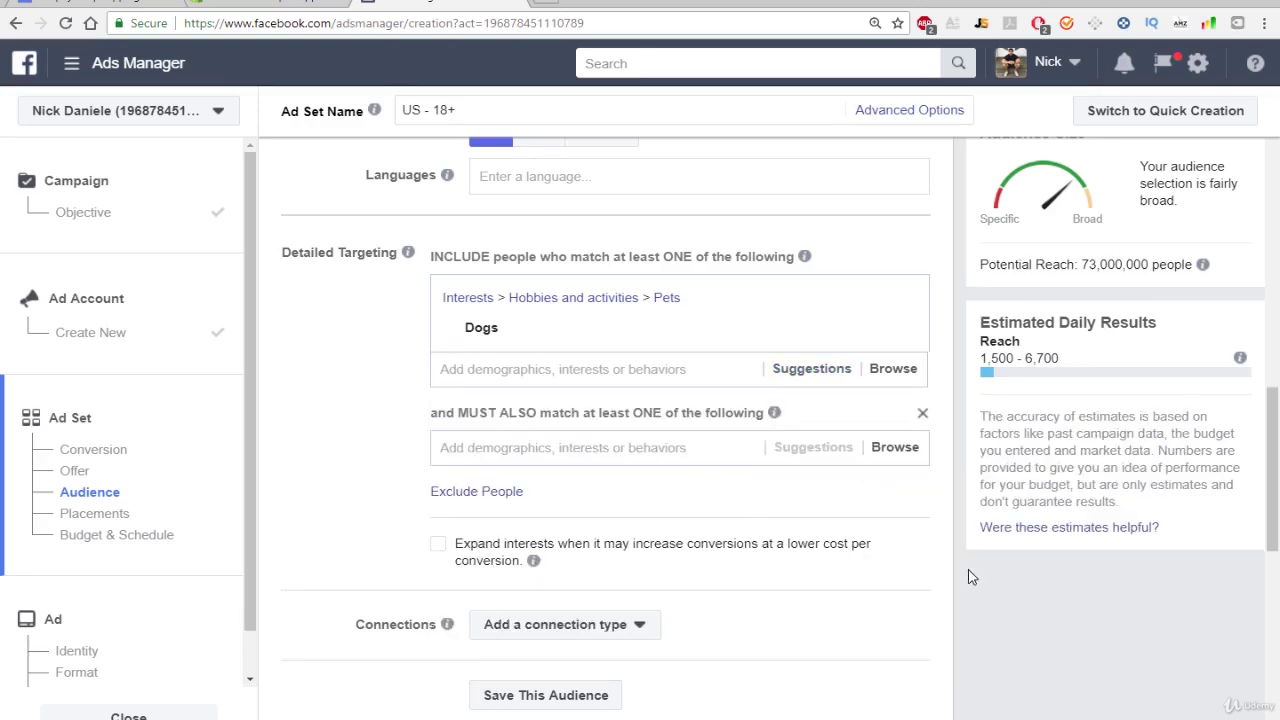
pyautogui.moveTo(978, 266); pyautogui.dragTo(1194, 266)
pyautogui.click(1084, 264)
pyautogui.click(1155, 289)
pyautogui.moveTo(540, 337)
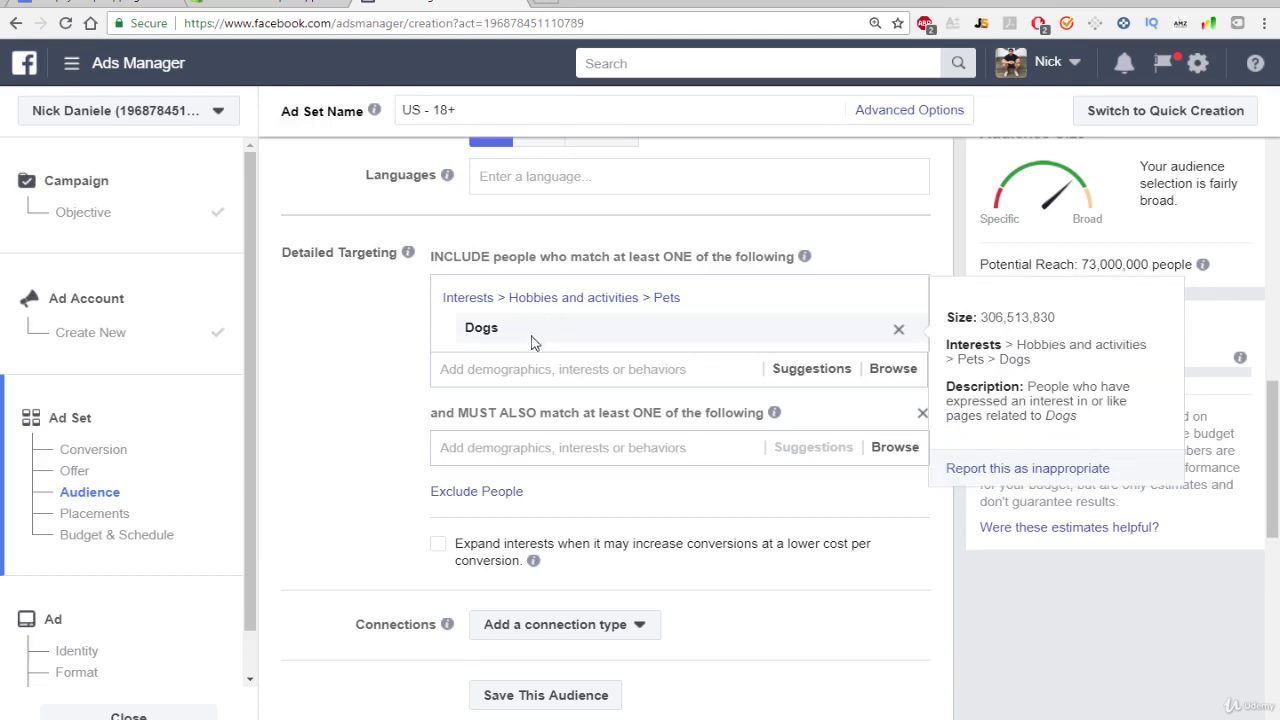
# Replace the Dogs interest in the included targeting with the Dog food interest.
pyautogui.moveTo(865, 325)
pyautogui.click(899, 341)
pyautogui.click(543, 291)
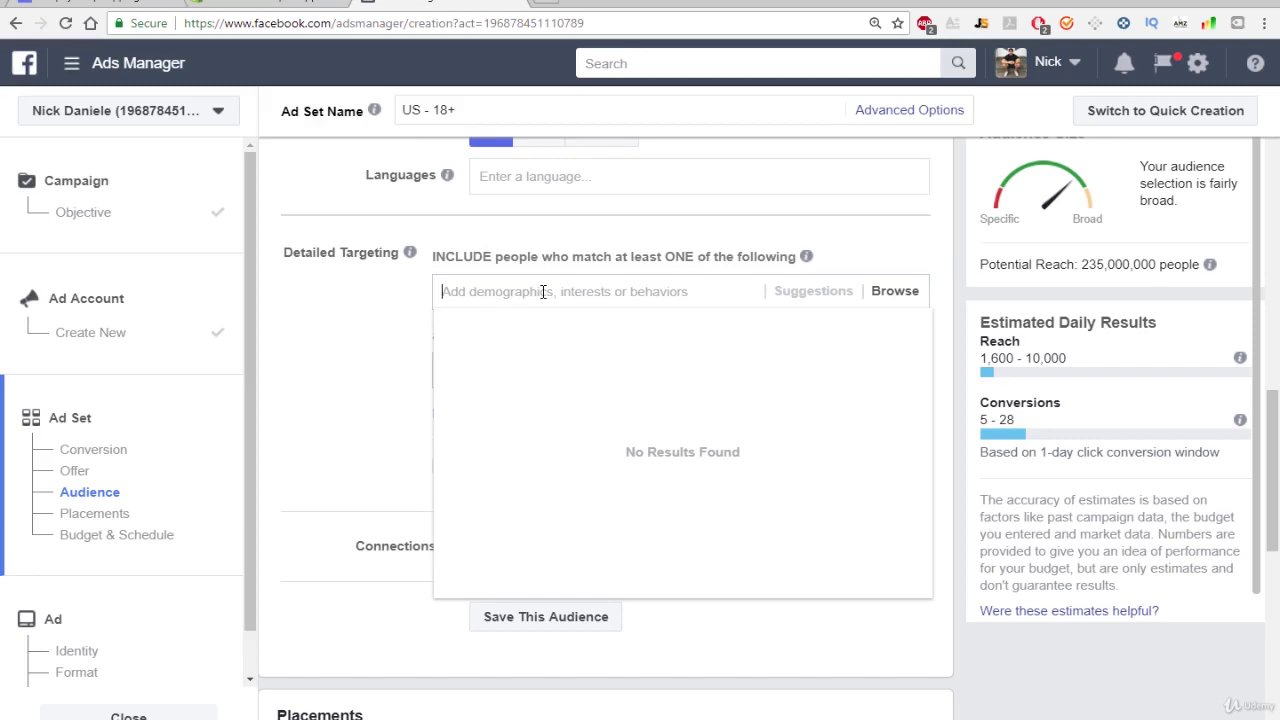
pyautogui.write('dog')
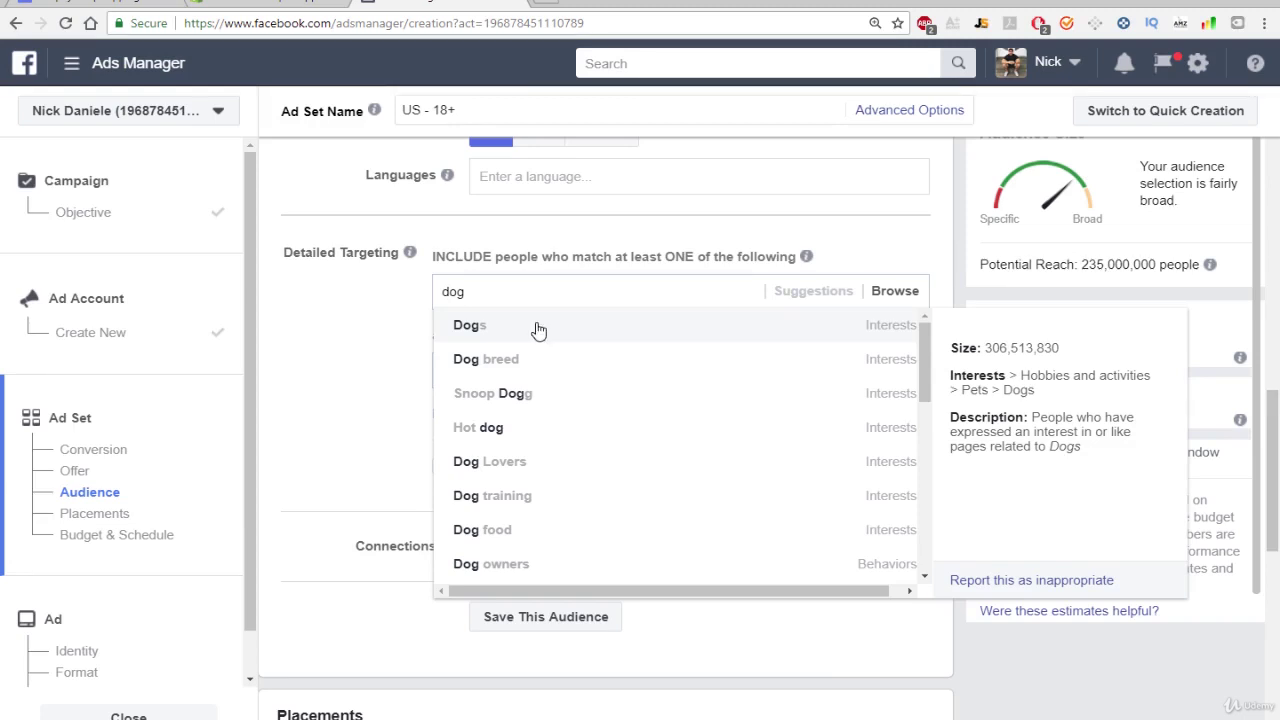
pyautogui.click(554, 536)
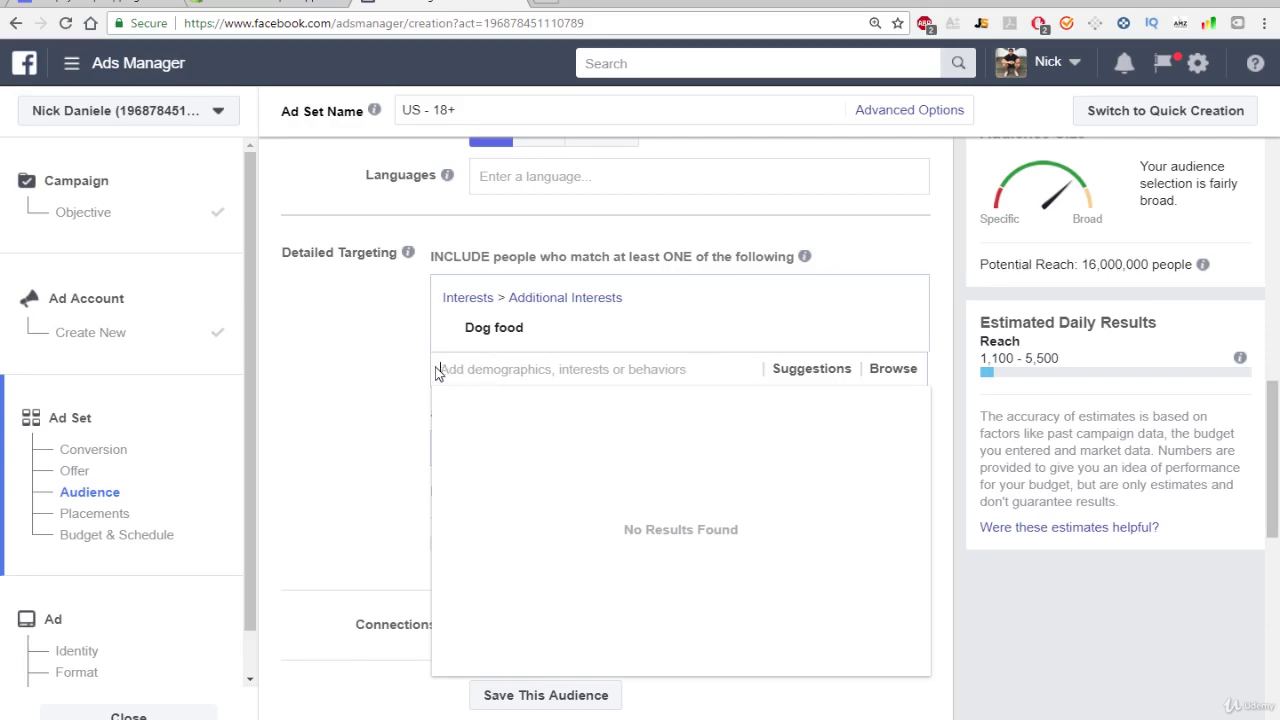
# Review the suggested interests related to Dog food.
pyautogui.click(385, 362)
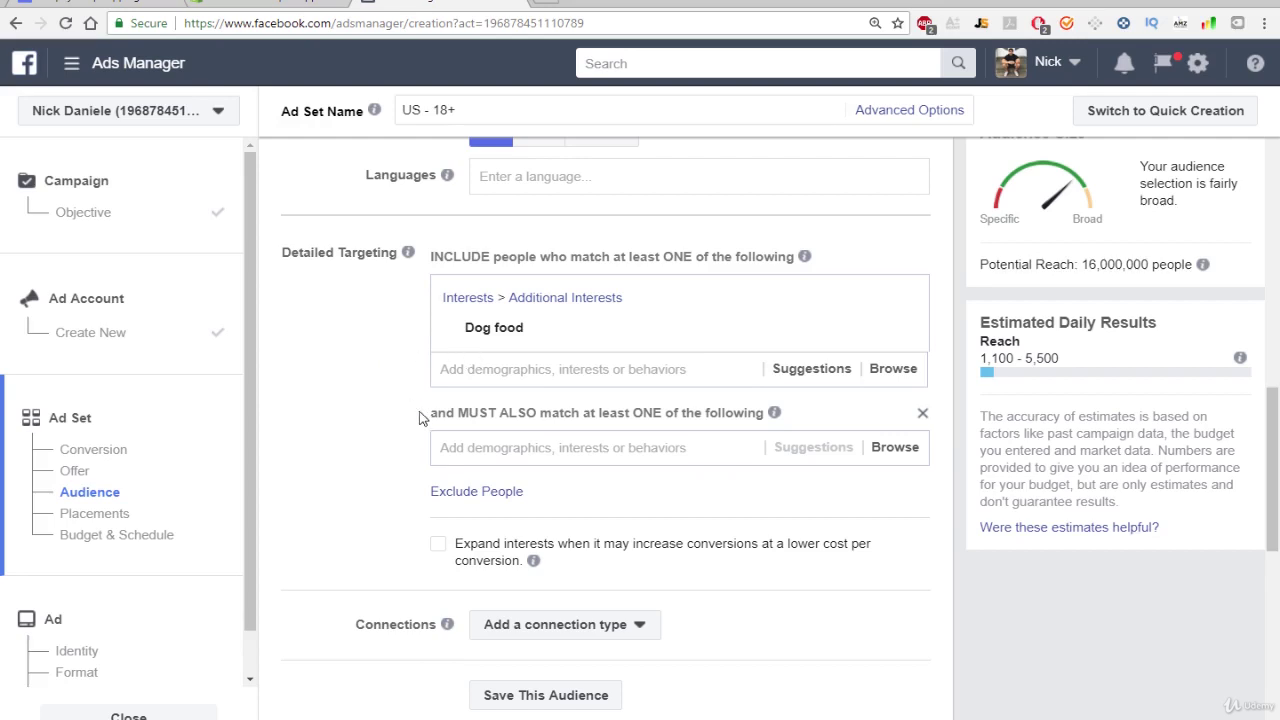
pyautogui.click(798, 380)
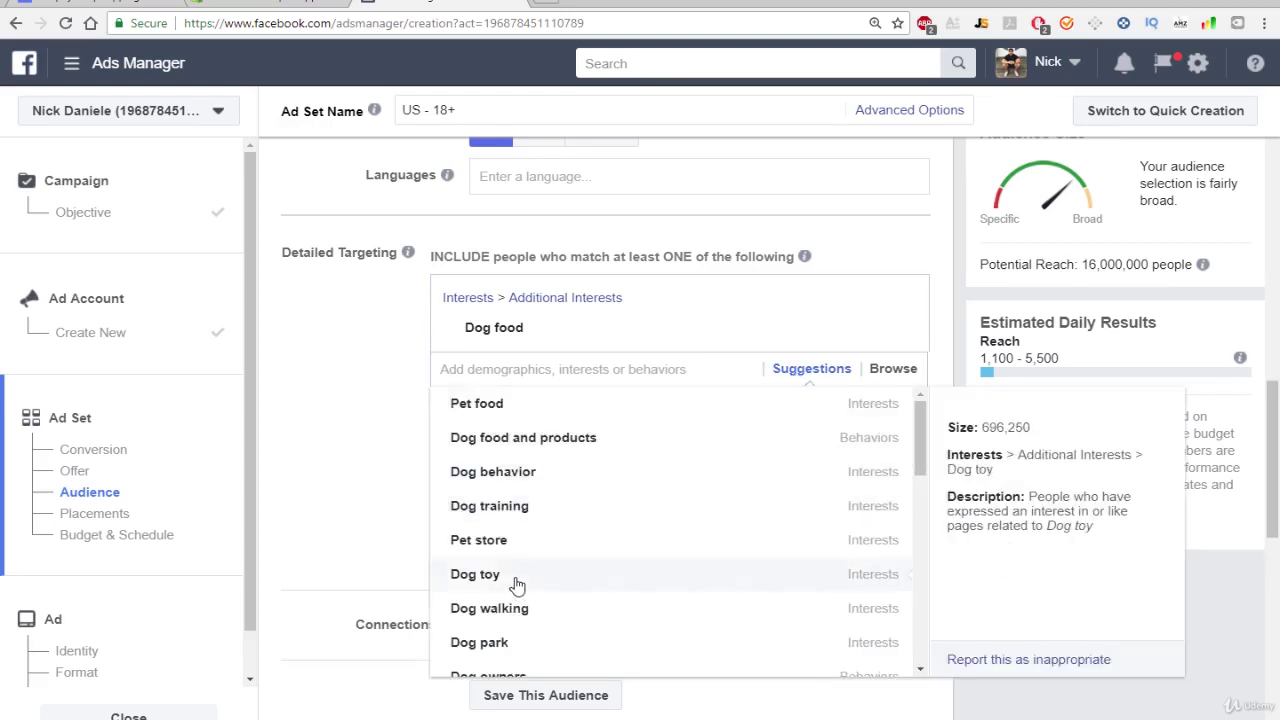
pyautogui.click(357, 488)
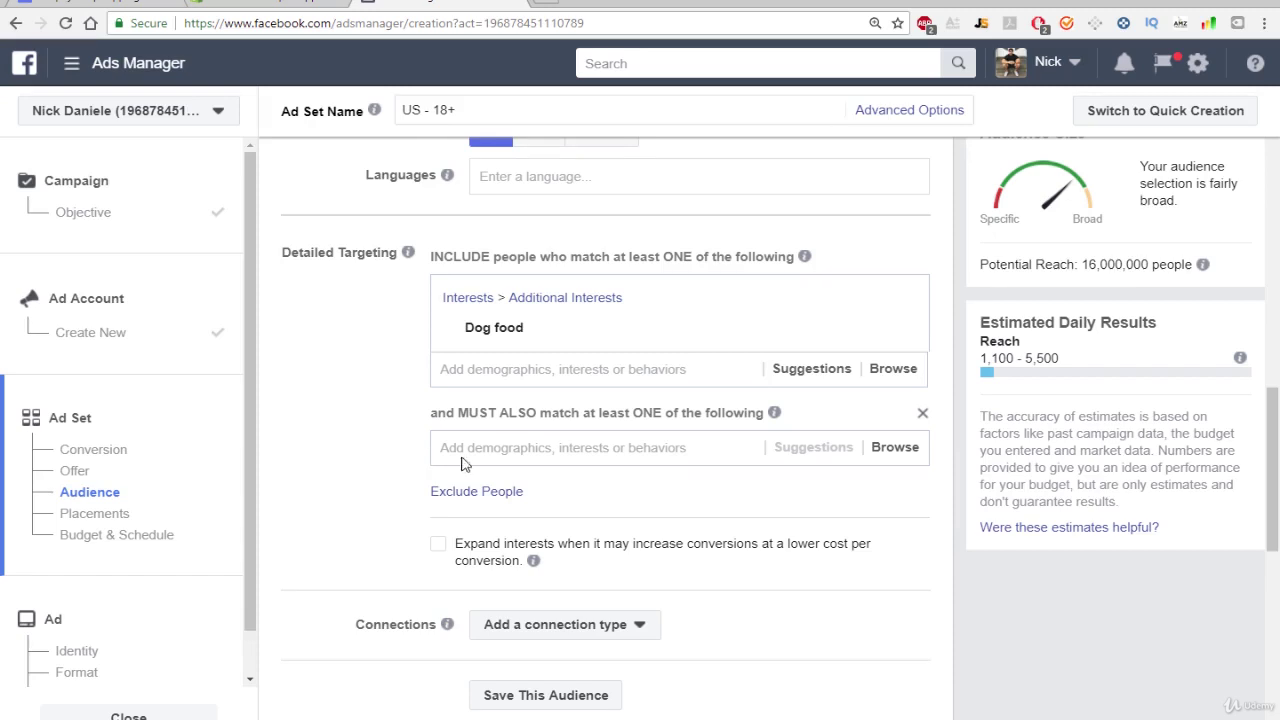
# Remove the empty must-also-match condition and check the potential reach for Dog food alone.
pyautogui.click(511, 451)
pyautogui.click(922, 416)
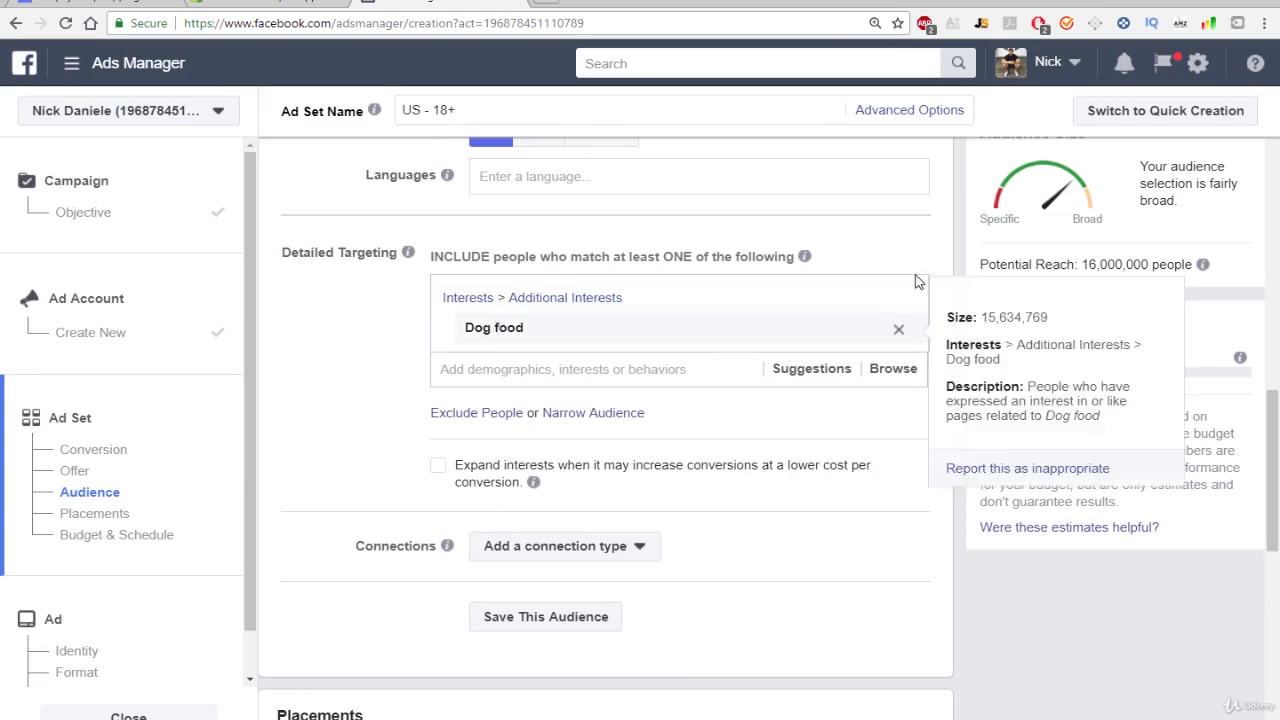
pyautogui.moveTo(982, 264); pyautogui.dragTo(1081, 266)
pyautogui.click(1211, 297)
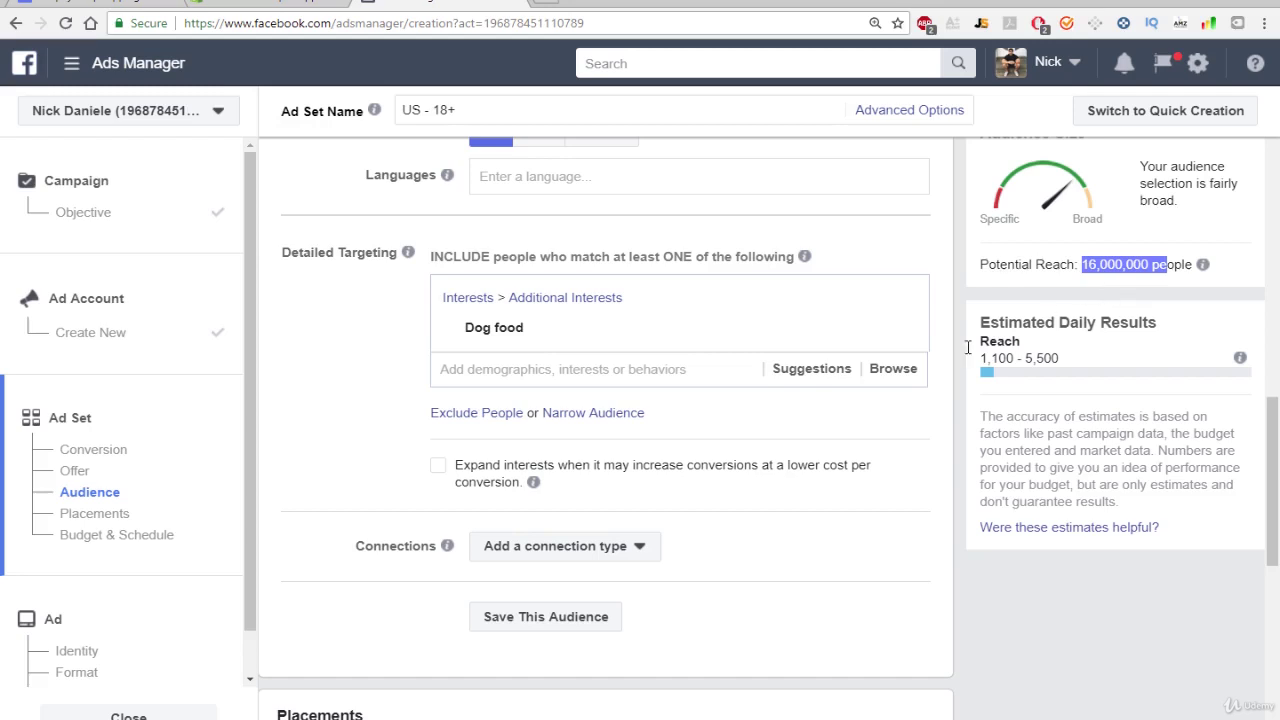
# Narrow the audience with a must-also-match condition containing the Dog toy interest.
pyautogui.click(588, 414)
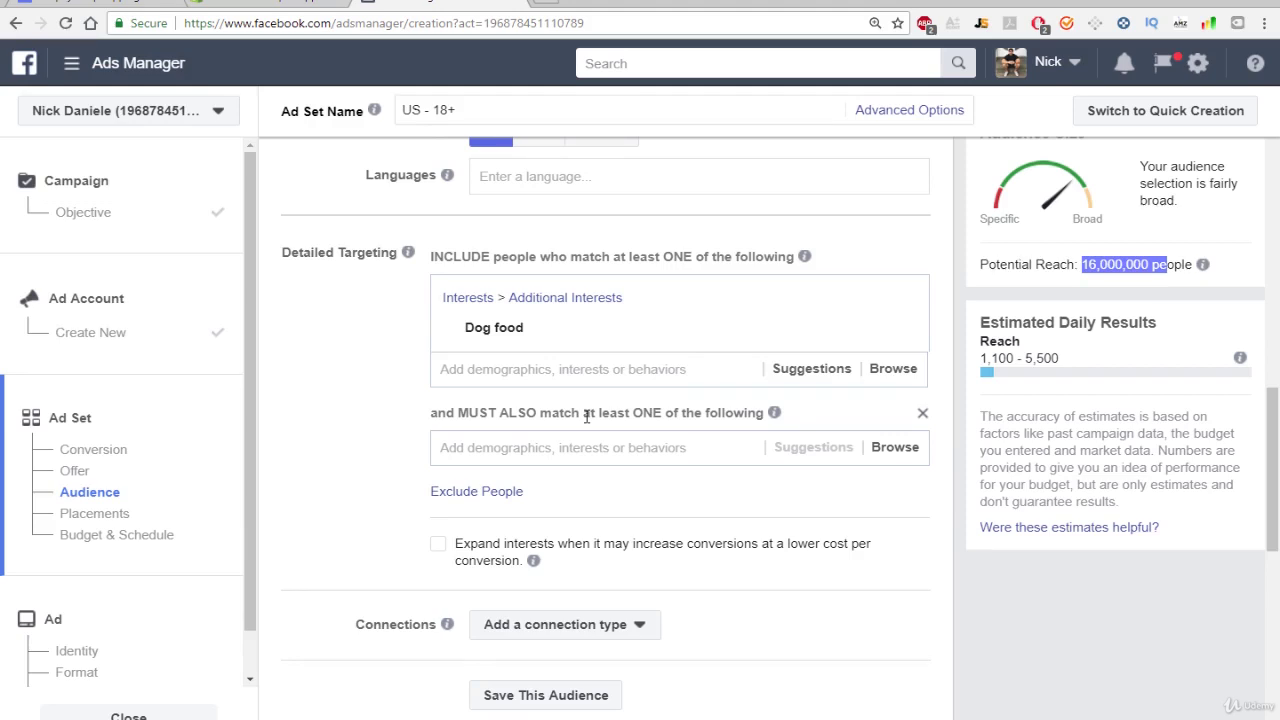
pyautogui.click(567, 447)
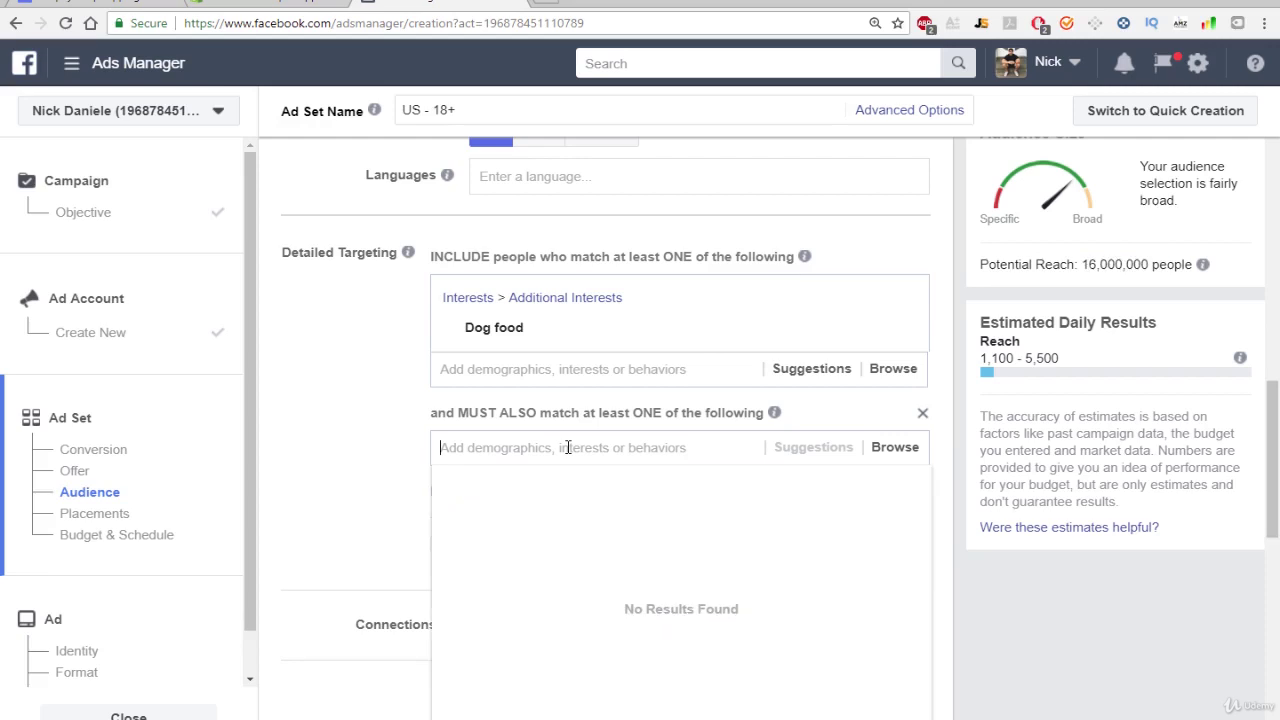
pyautogui.click(818, 370)
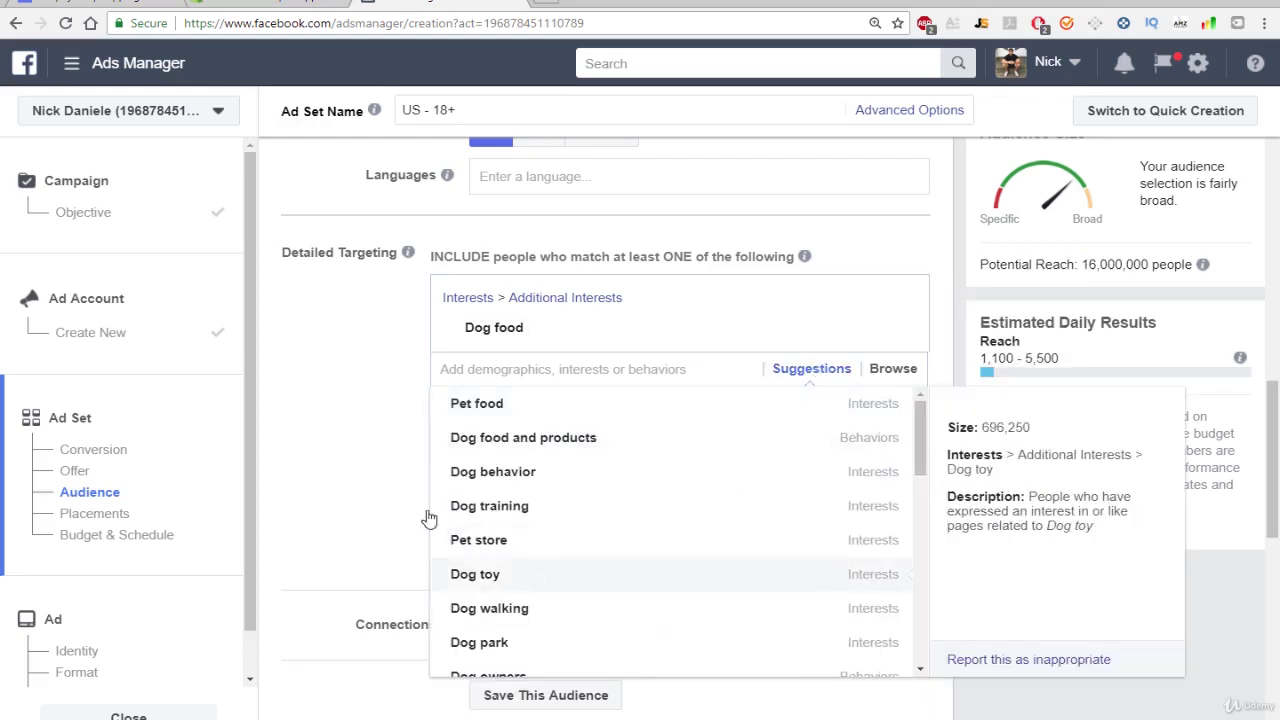
pyautogui.click(388, 452)
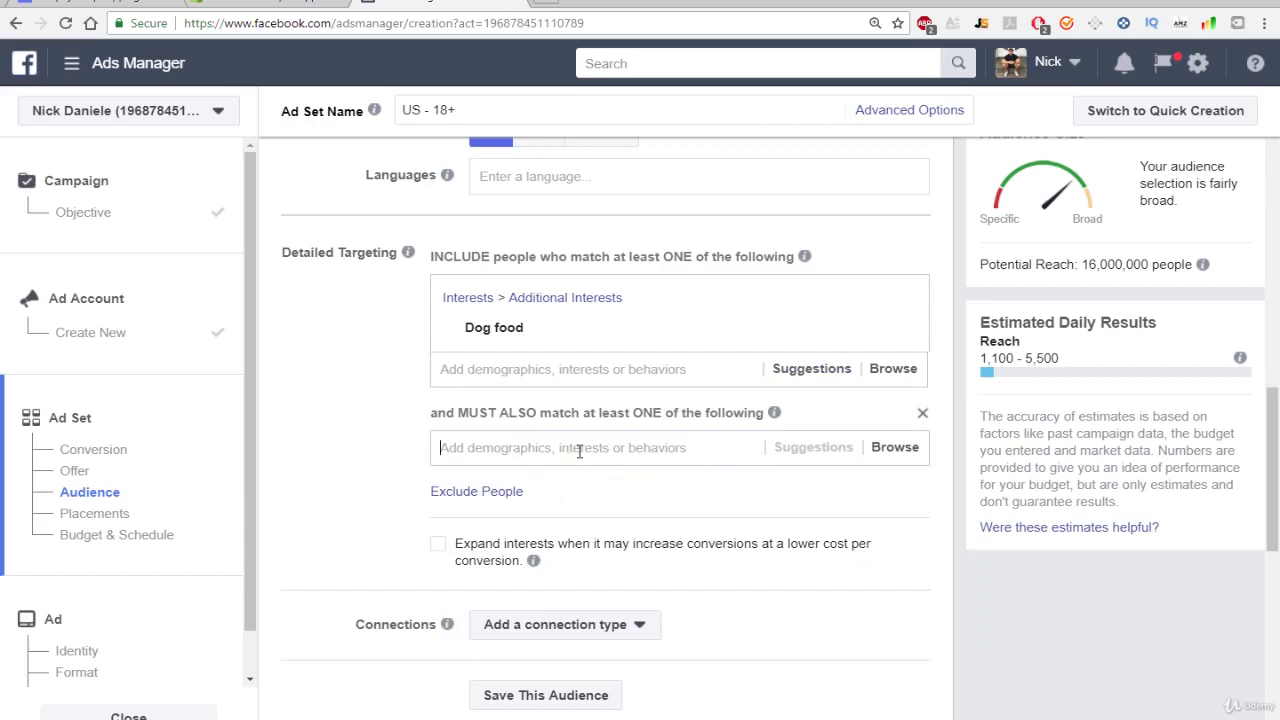
pyautogui.click(579, 451)
pyautogui.write('dog toy')
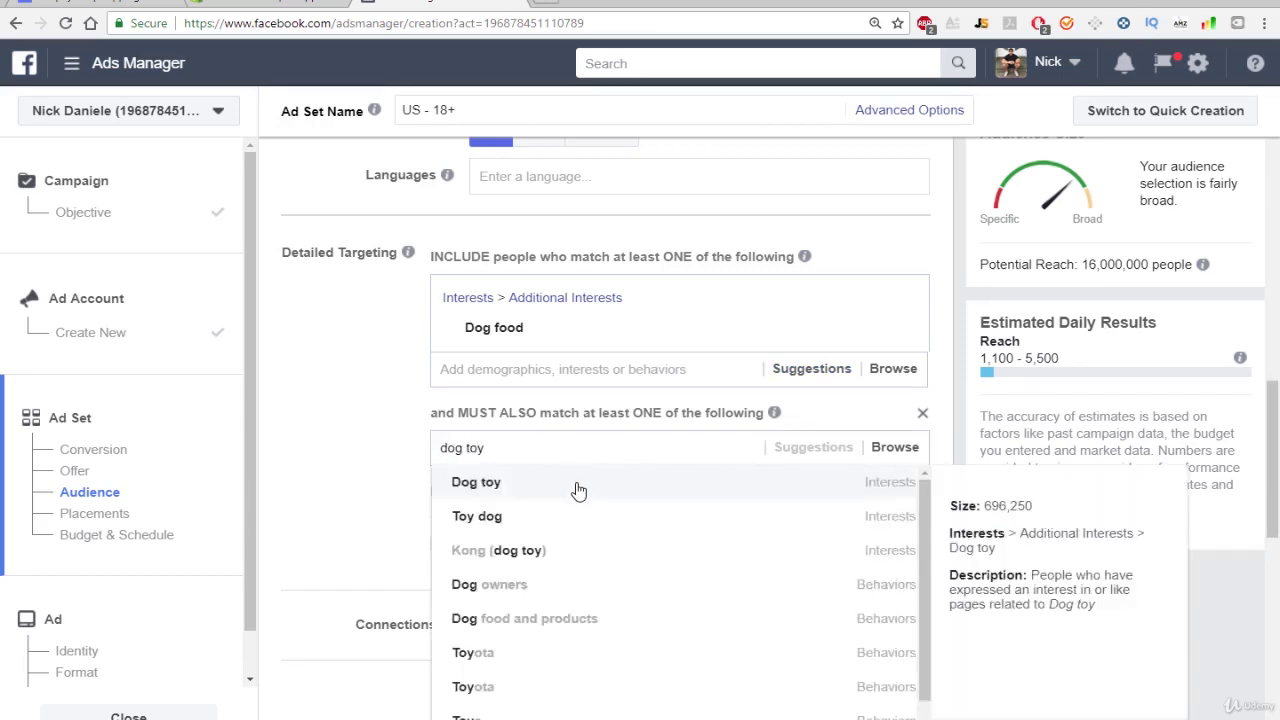
pyautogui.click(565, 486)
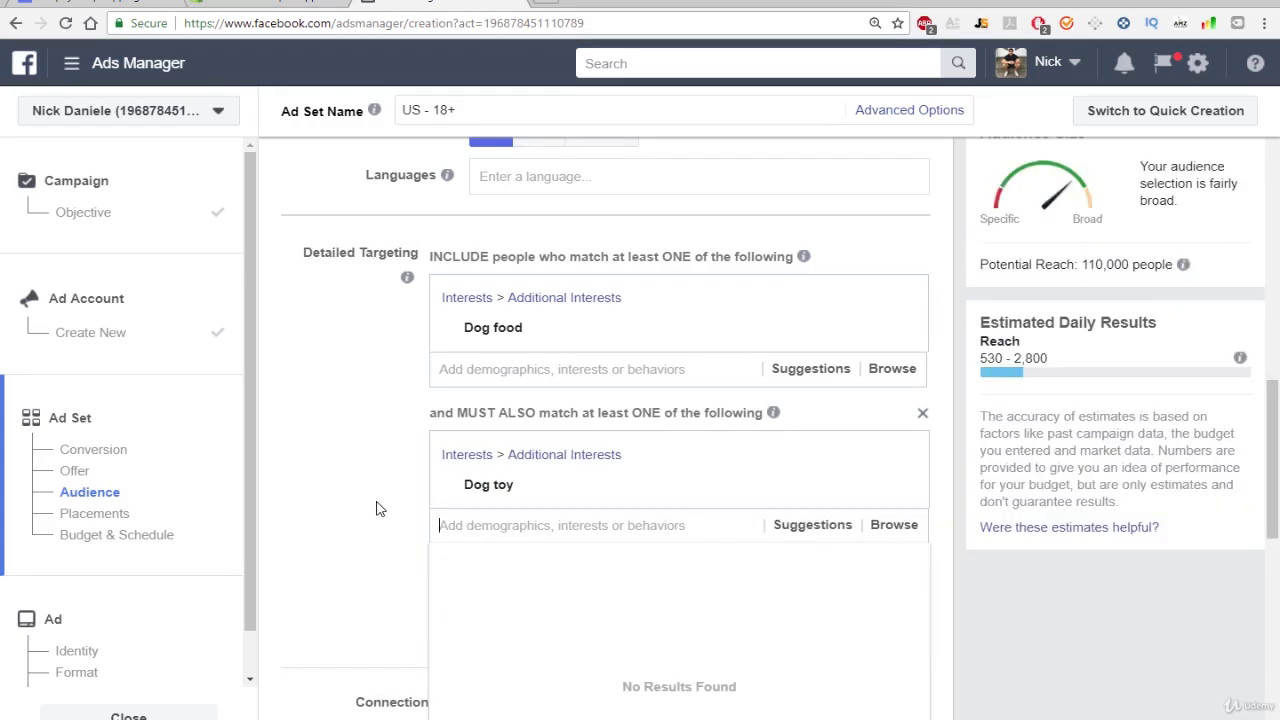
# Check the narrowed audience's potential reach and the details of the Dog food and Dog toy interests.
pyautogui.moveTo(1074, 266); pyautogui.dragTo(1172, 265)
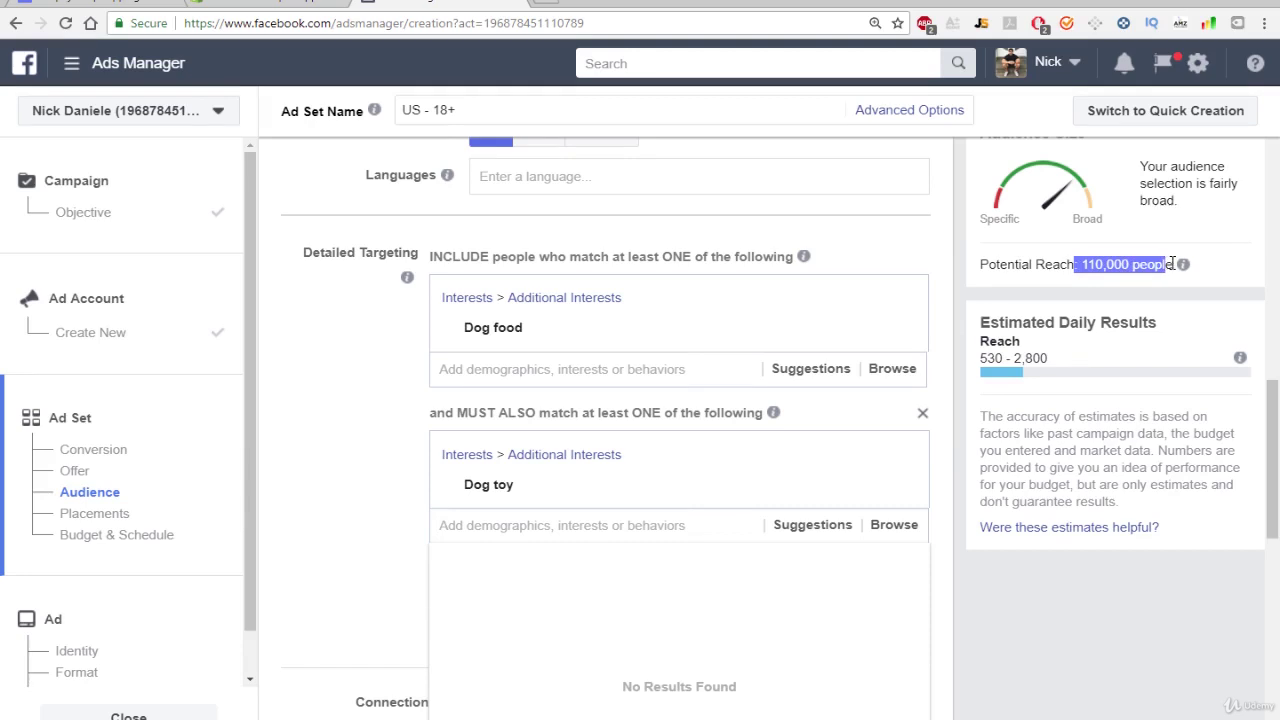
pyautogui.moveTo(1183, 266)
pyautogui.click(1238, 275)
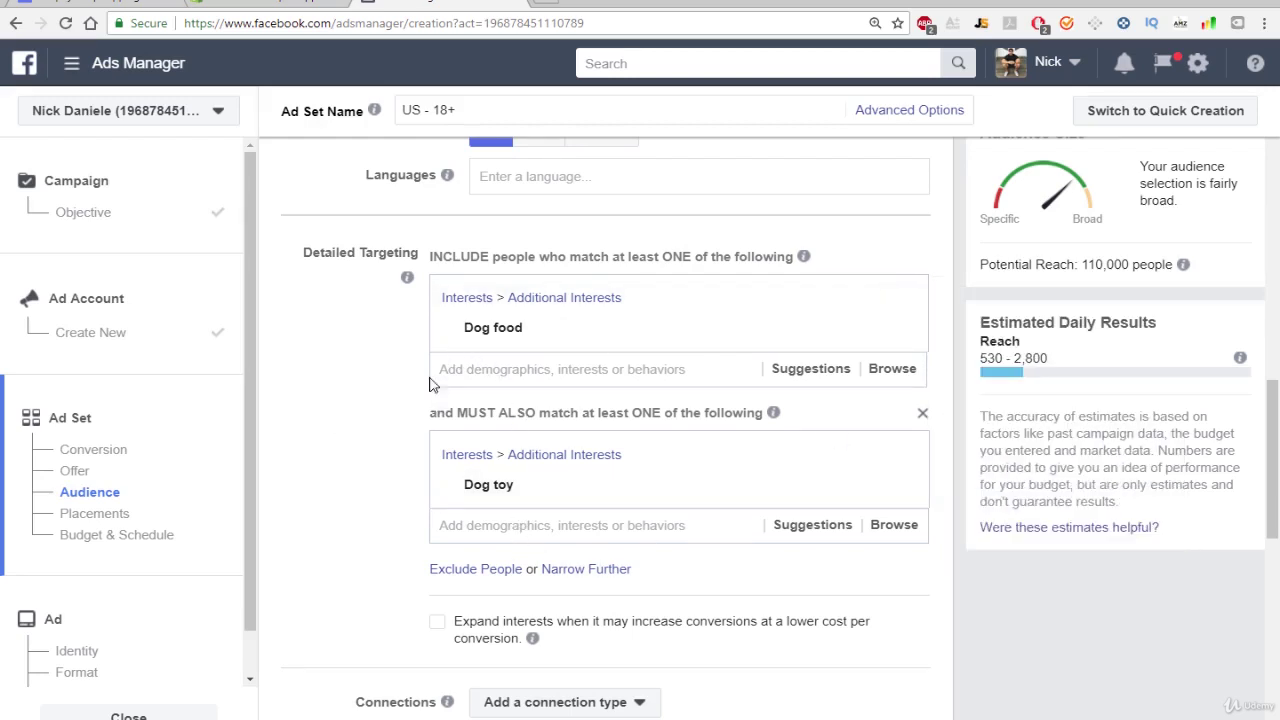
pyautogui.moveTo(492, 332)
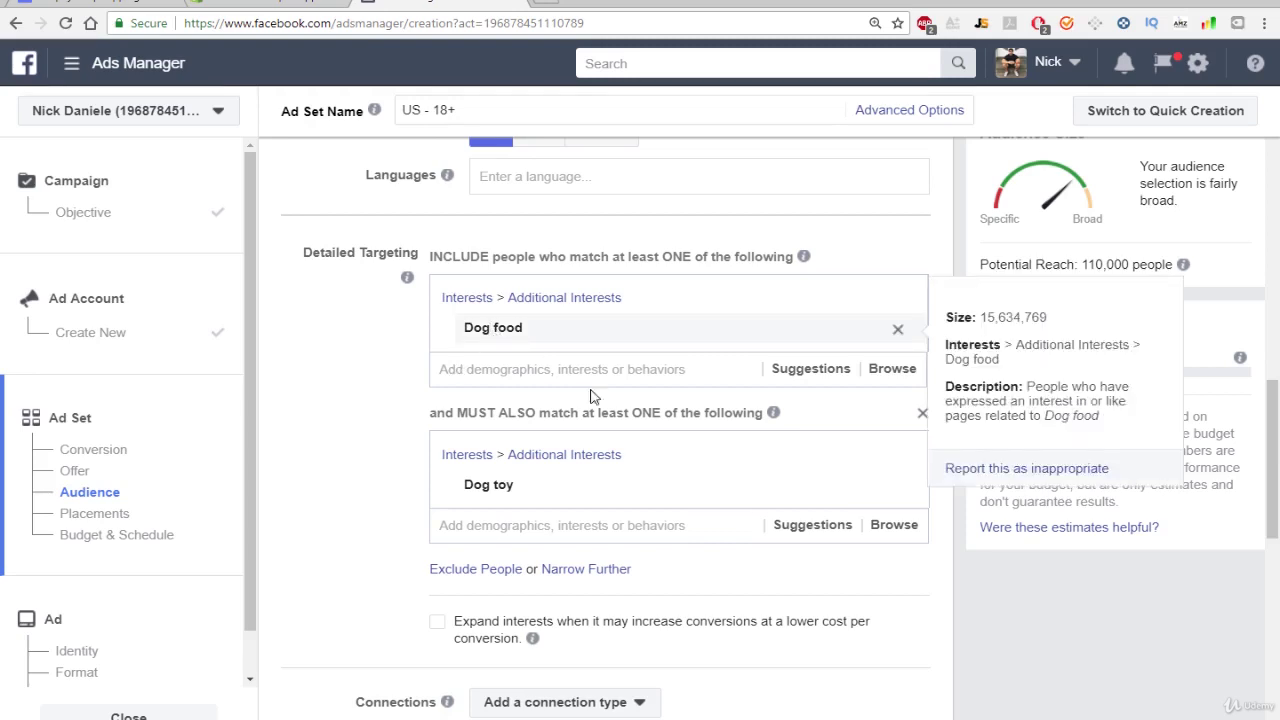
pyautogui.moveTo(474, 490)
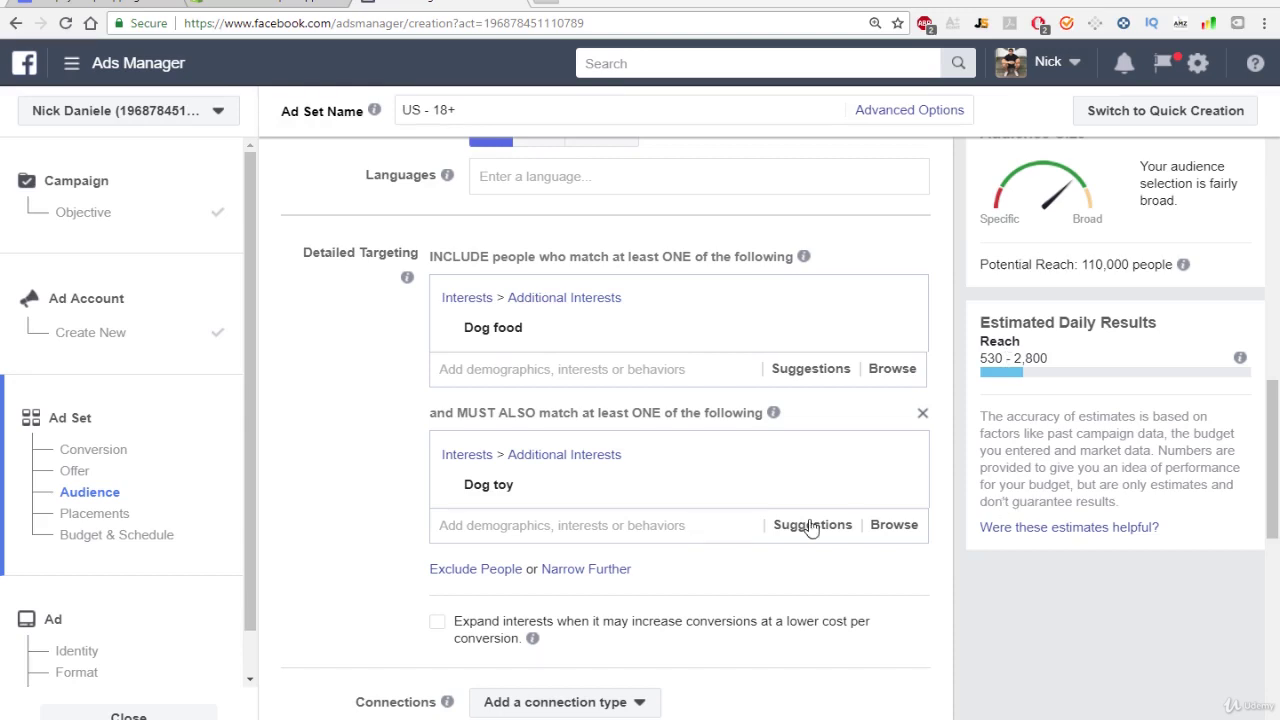
pyautogui.doubleClick(1100, 264)
pyautogui.click(1110, 266)
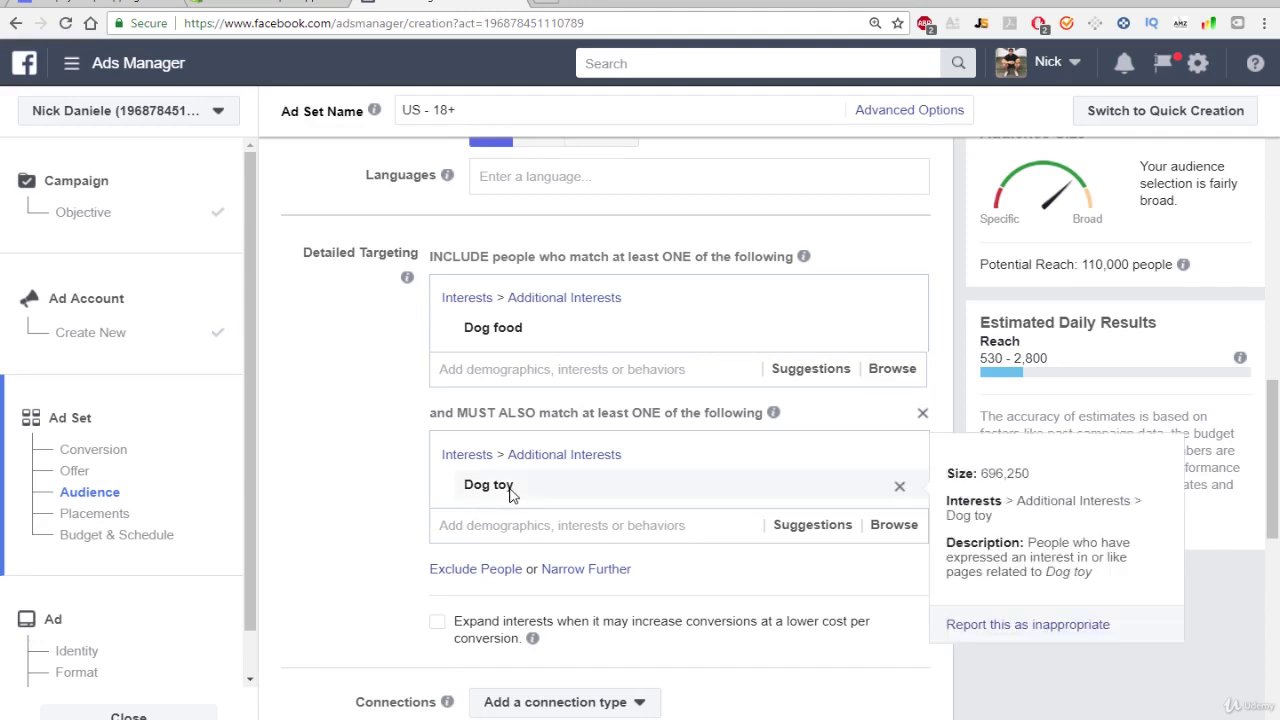
# Add the suggested Dog grooming interest to the must-also-match condition alongside Dog toy.
pyautogui.click(517, 525)
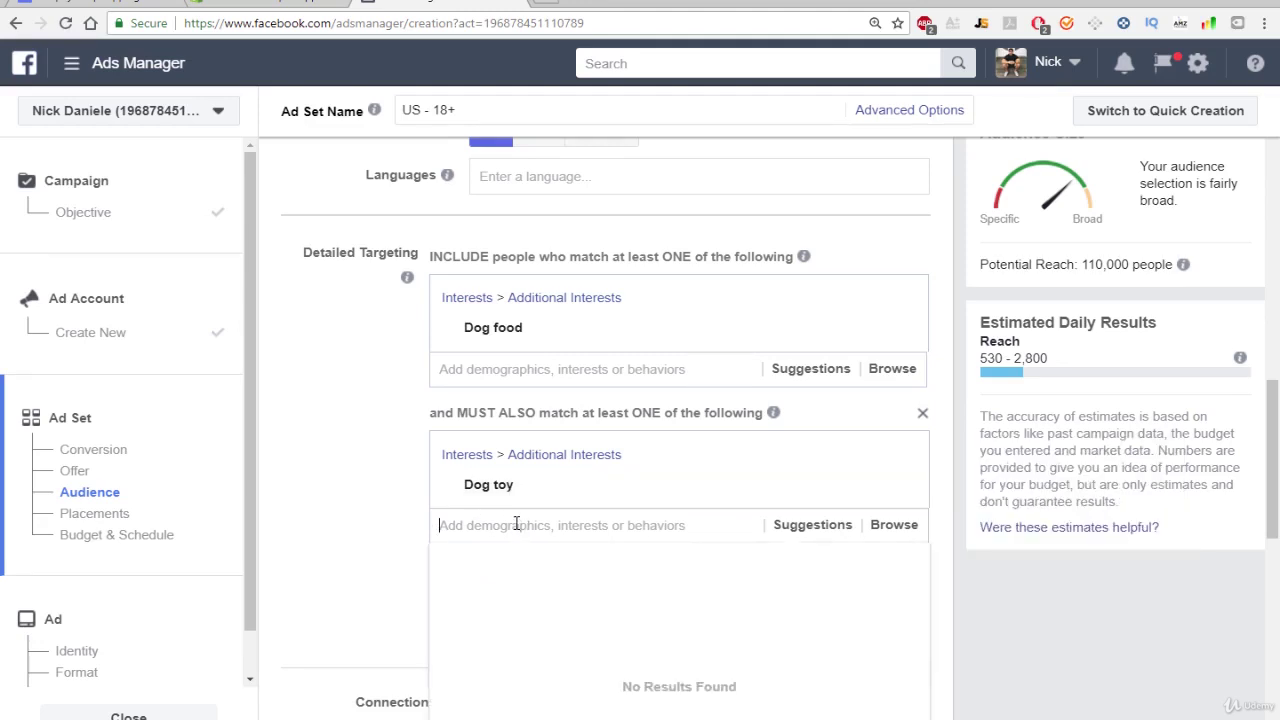
pyautogui.click(813, 525)
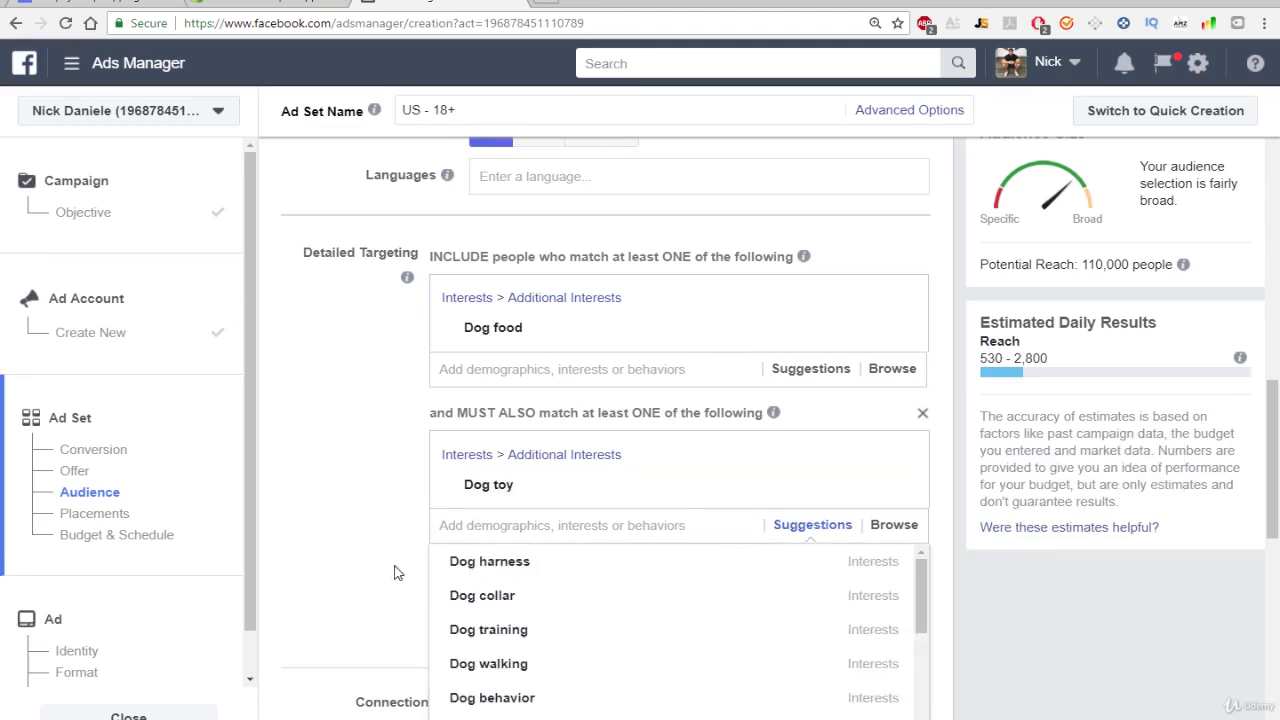
pyautogui.scroll(-1, 591, 606)
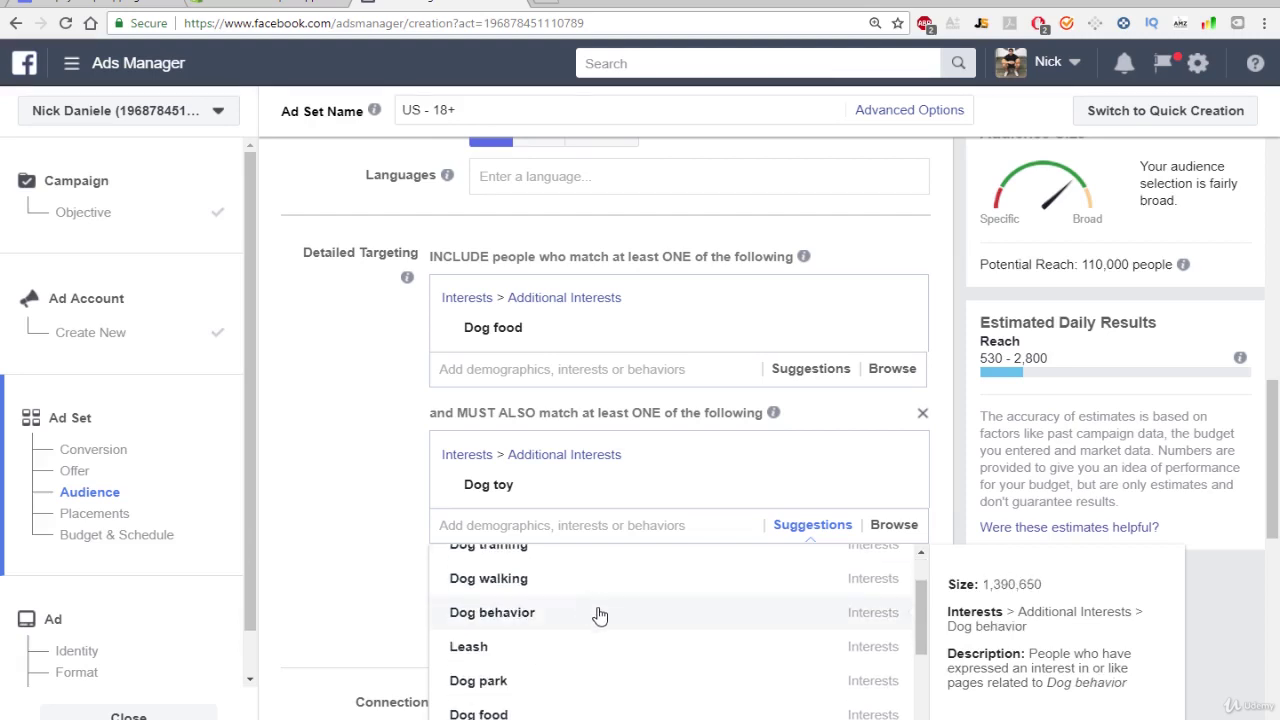
pyautogui.scroll(-1, 603, 630)
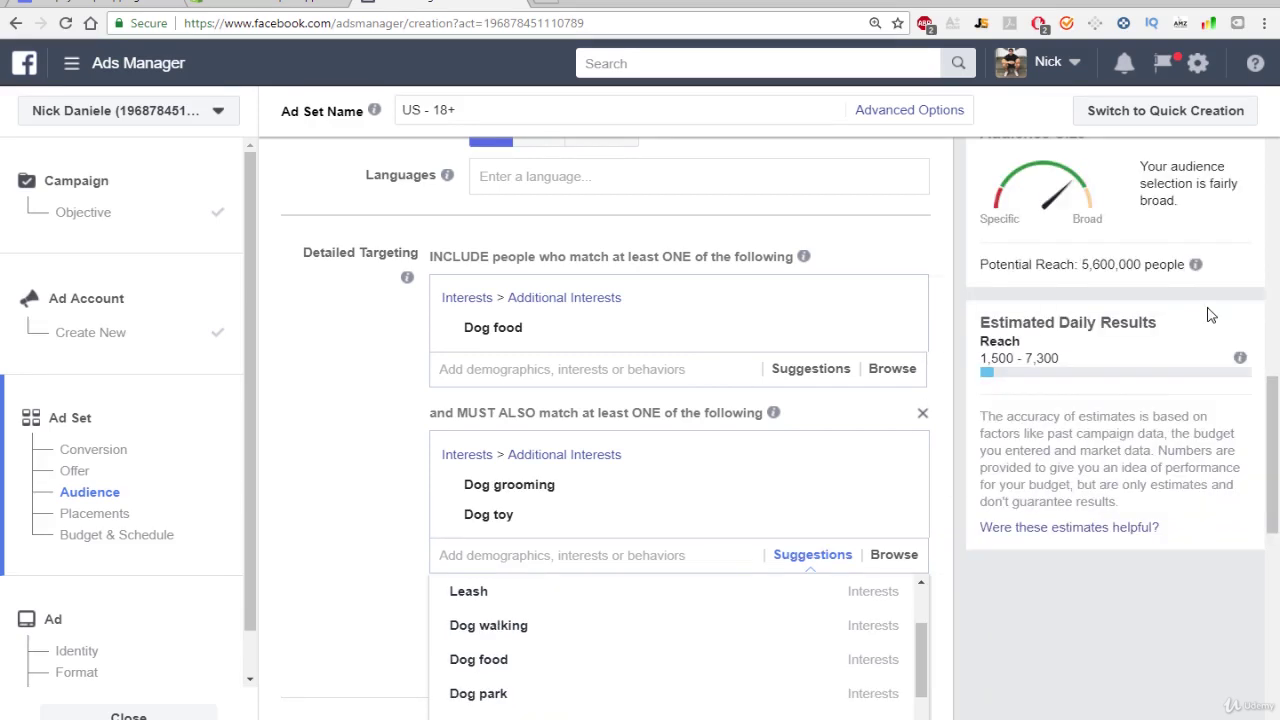
# Check the potential reach and estimated daily reach with Dog grooming included.
pyautogui.moveTo(1083, 262); pyautogui.dragTo(1195, 265)
pyautogui.moveTo(1228, 356); pyautogui.dragTo(1188, 330)
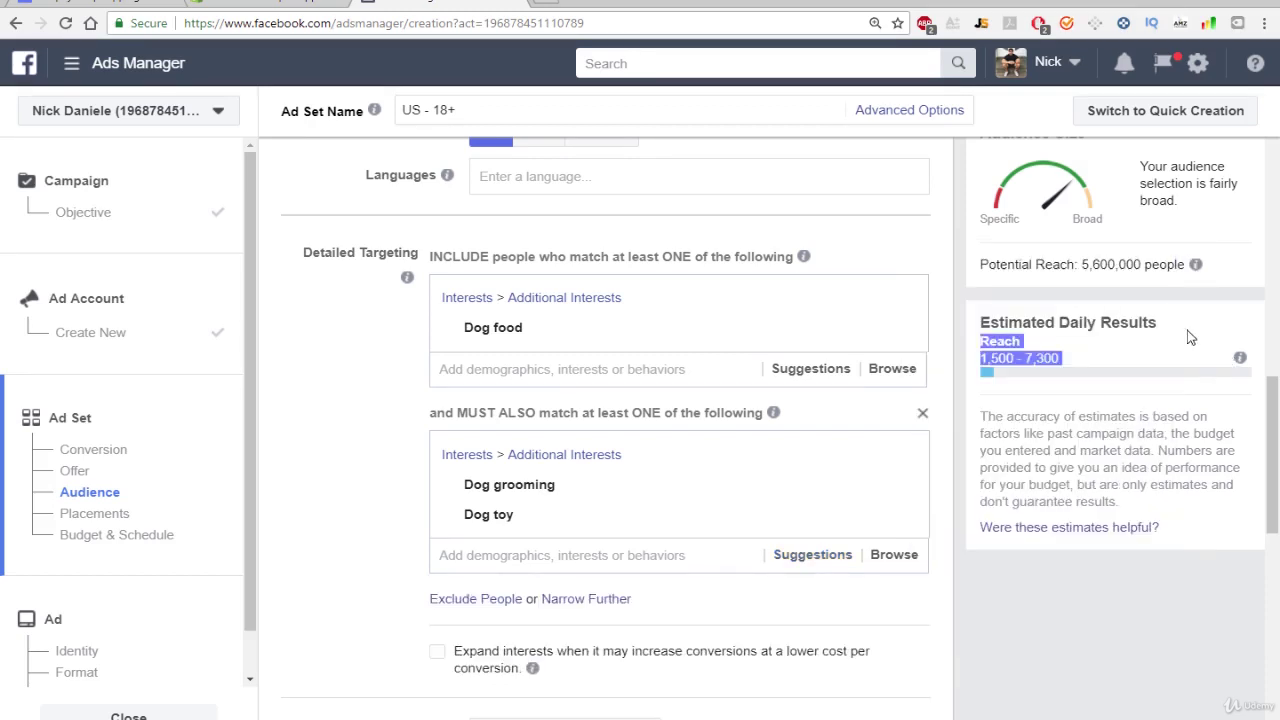
pyautogui.click(1185, 327)
# Narrow the audience further with a second must-also-match condition containing the Dog Lovers interest.
pyautogui.scroll(-1, 621, 499)
pyautogui.scroll(-2, 621, 507)
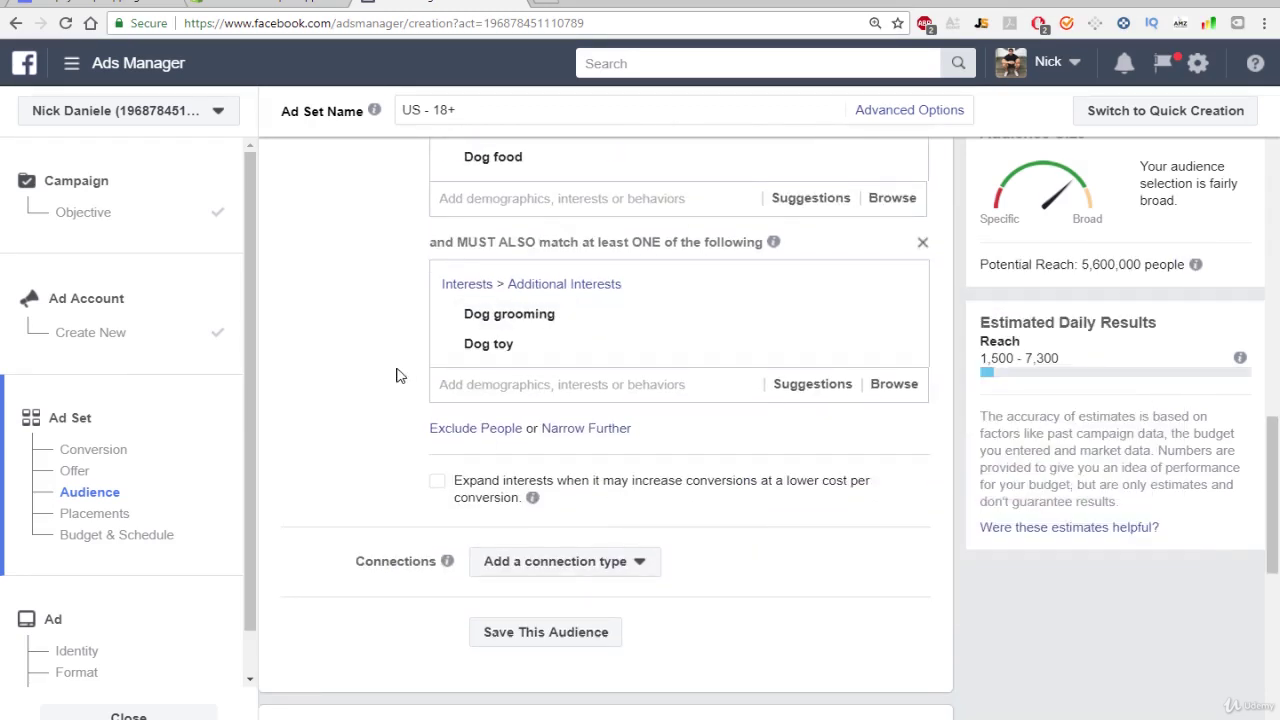
pyautogui.click(614, 430)
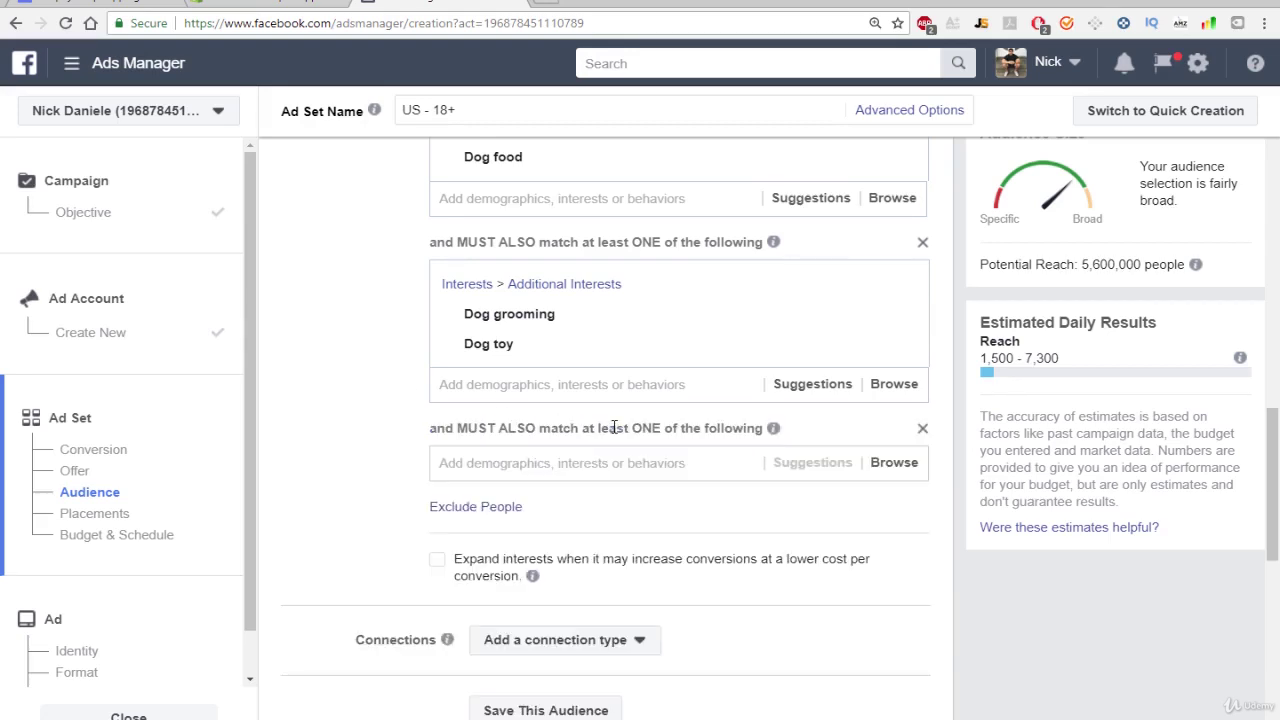
pyautogui.click(586, 464)
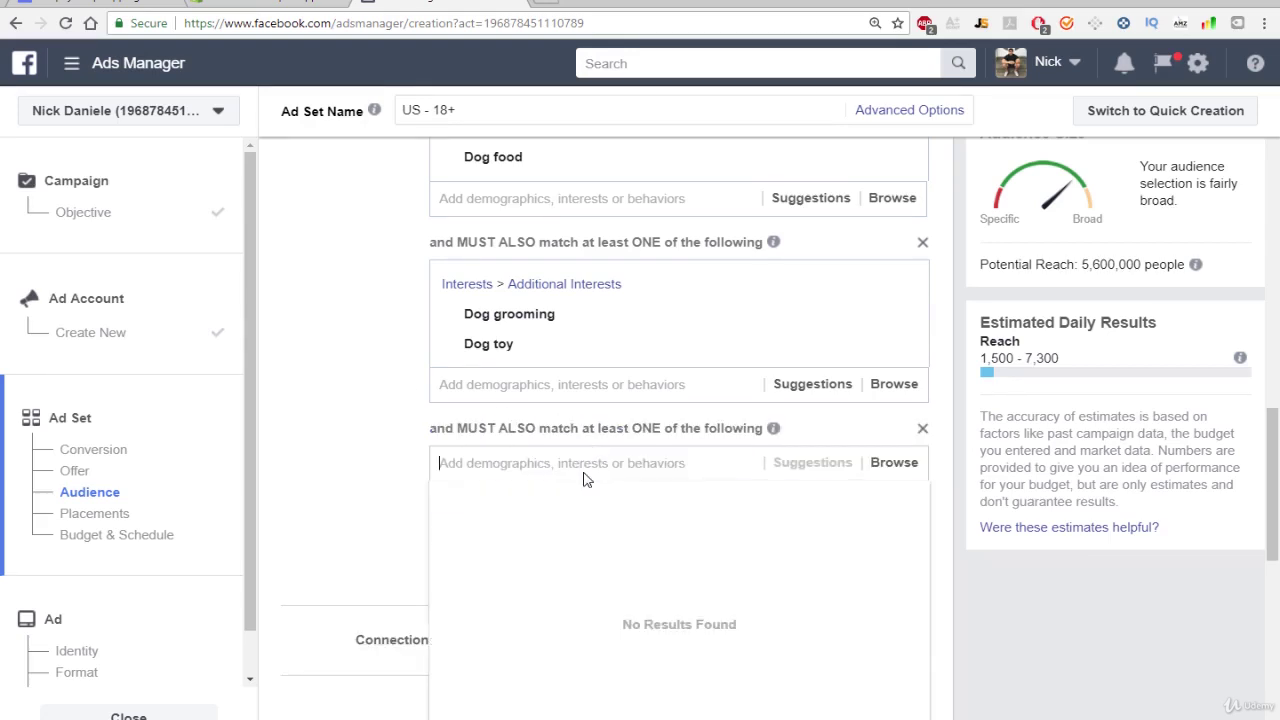
pyautogui.click(776, 474)
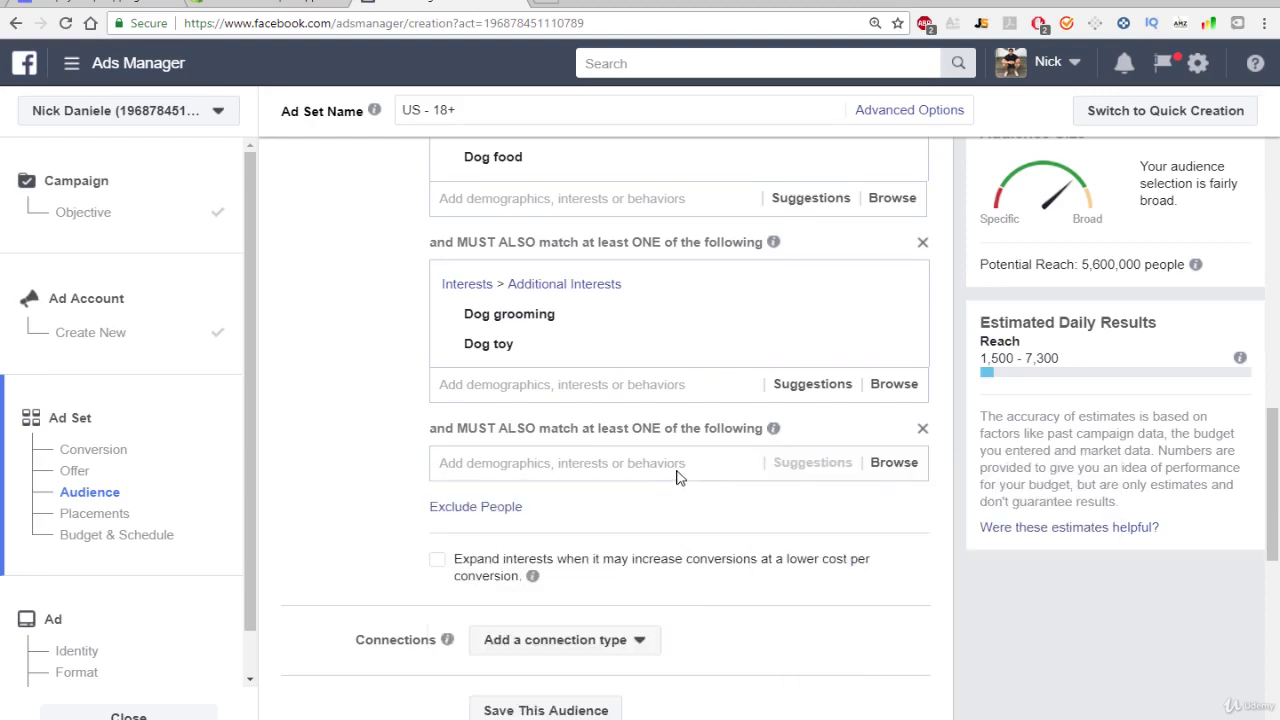
pyautogui.click(676, 477)
pyautogui.write('do')
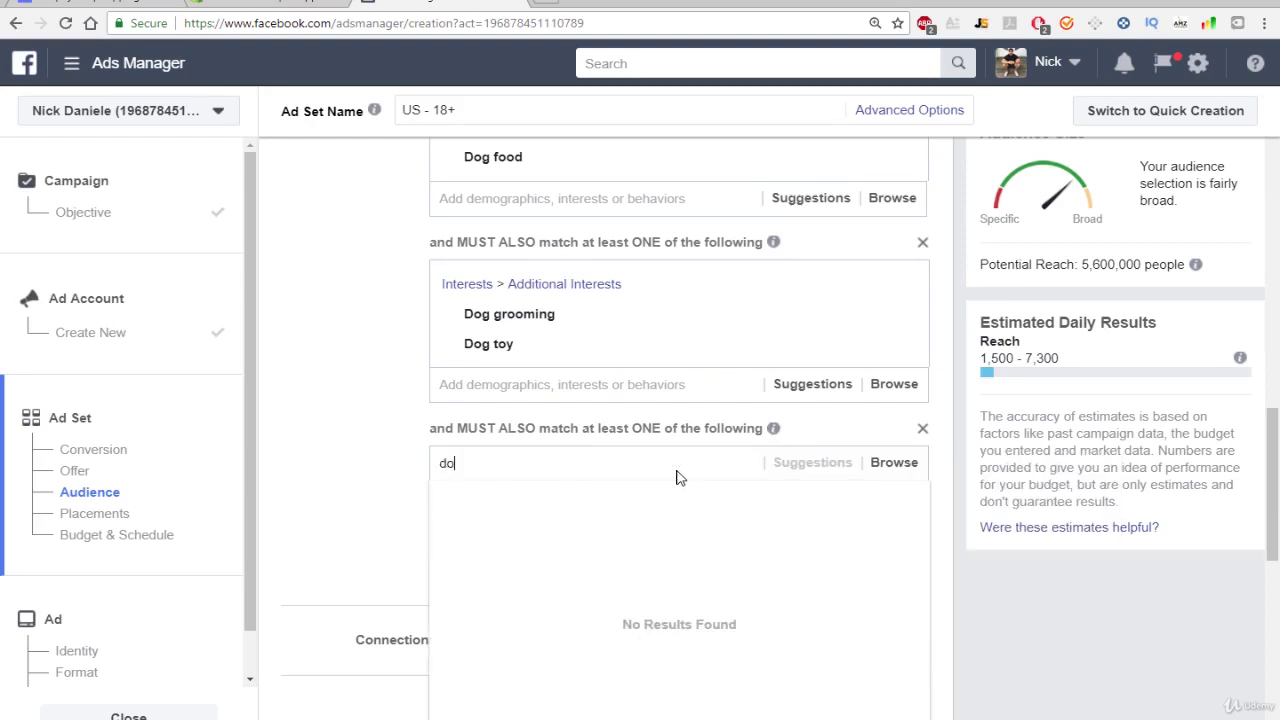
pyautogui.write('g lo')
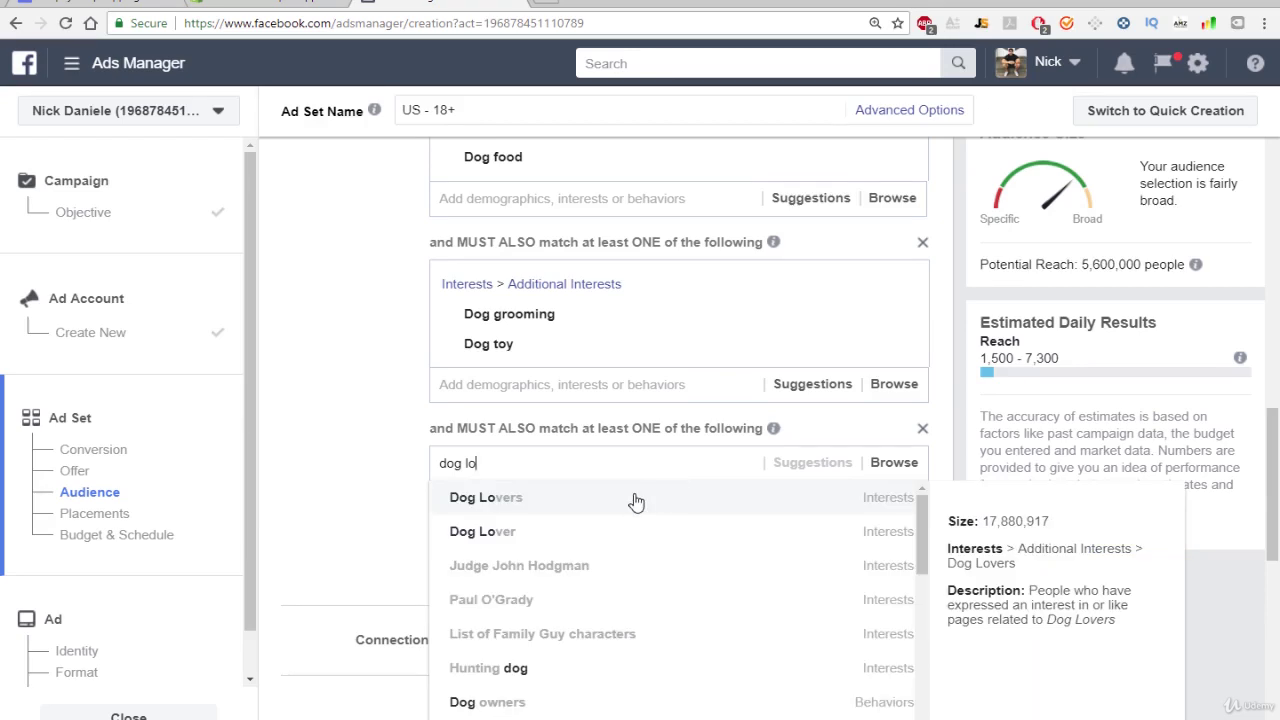
pyautogui.click(636, 501)
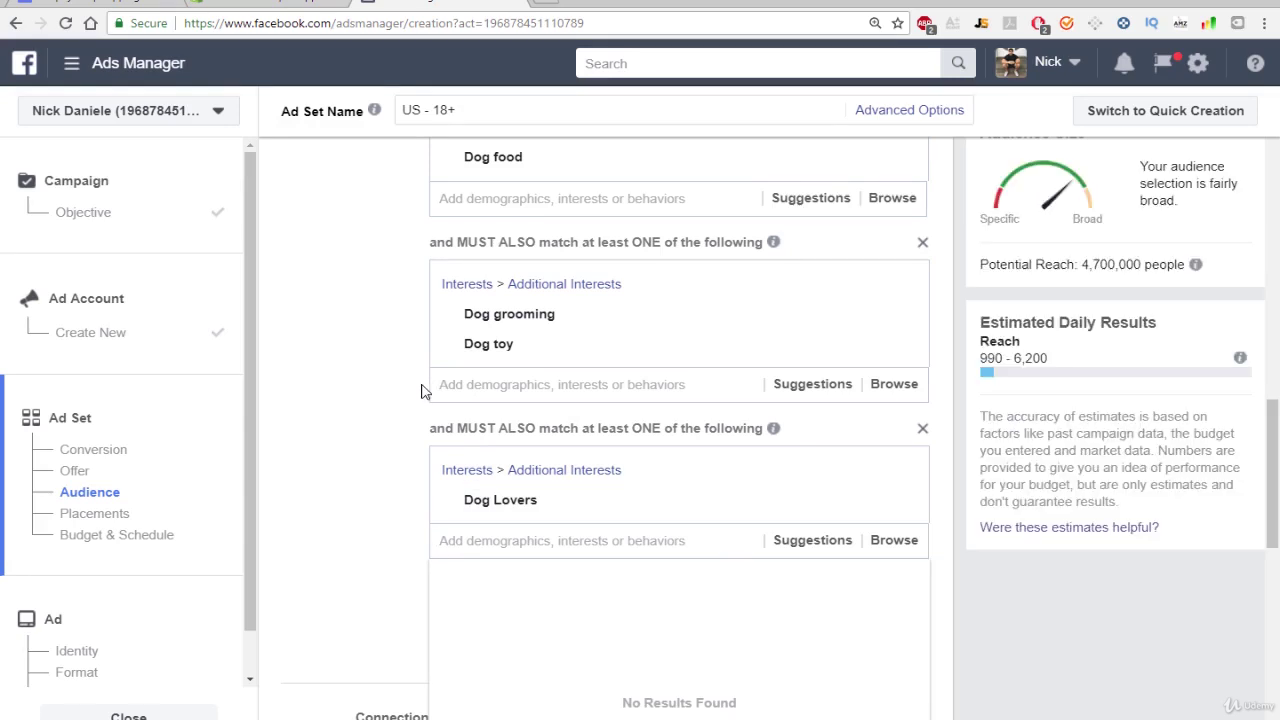
# Review the details of the Dog food, Dog grooming and Dog toy interests across the layered targeting conditions.
pyautogui.scroll(1, 421, 391)
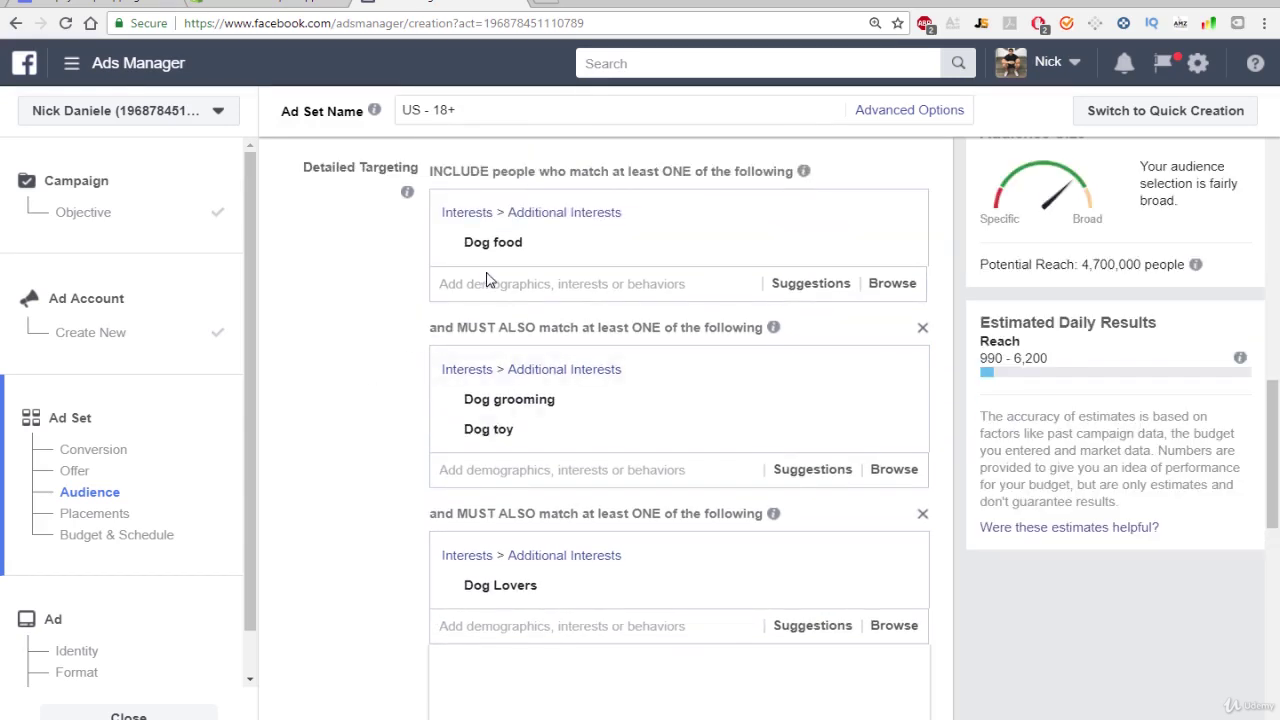
pyautogui.moveTo(522, 252)
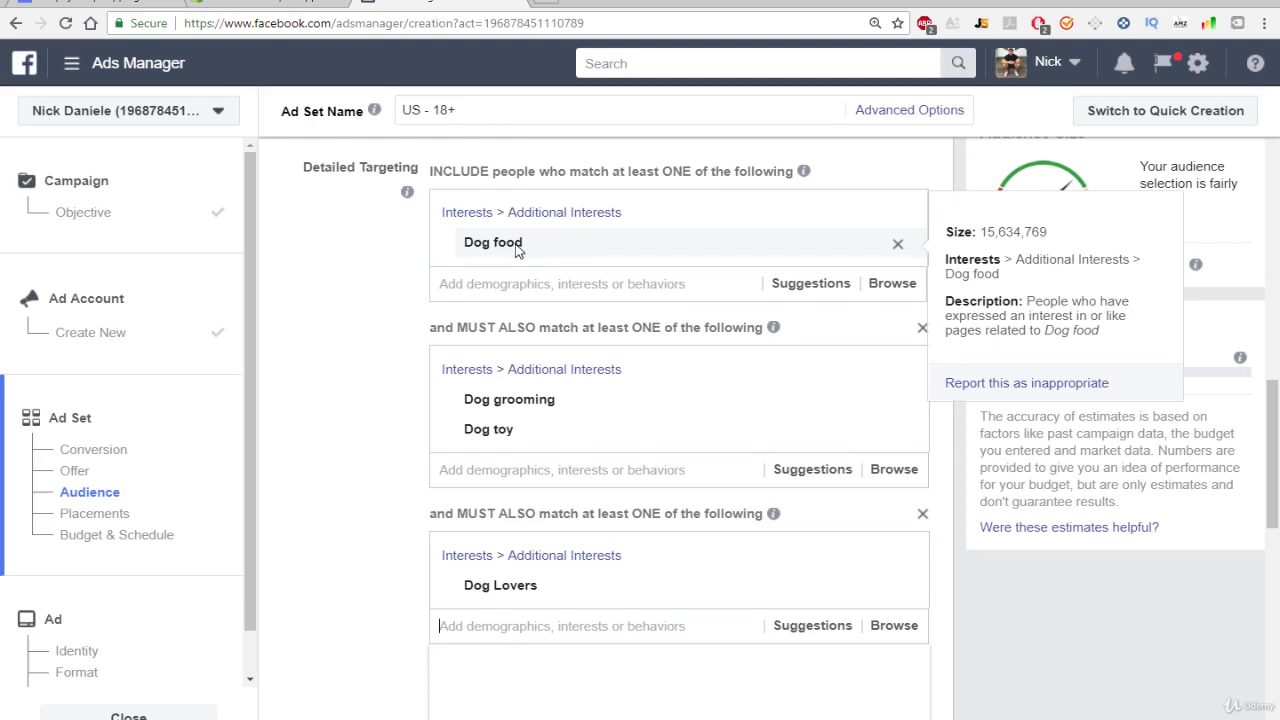
pyautogui.moveTo(589, 418)
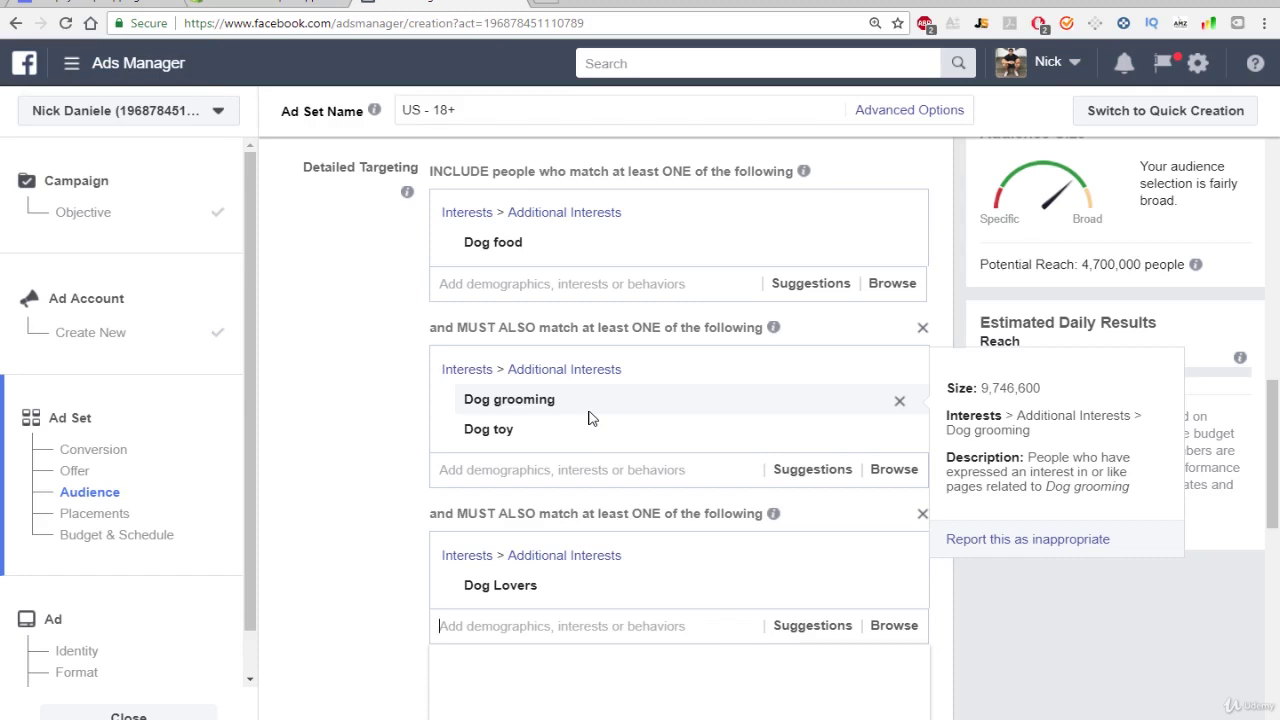
pyautogui.moveTo(573, 447)
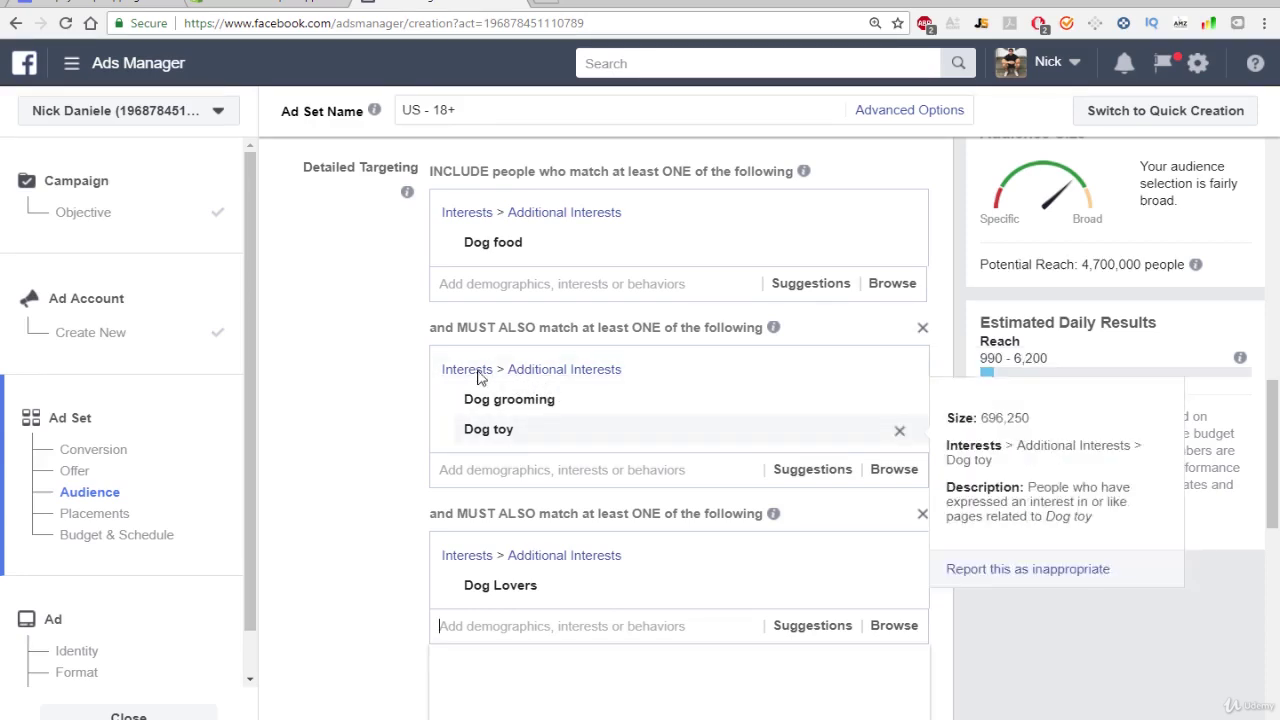
pyautogui.moveTo(651, 405)
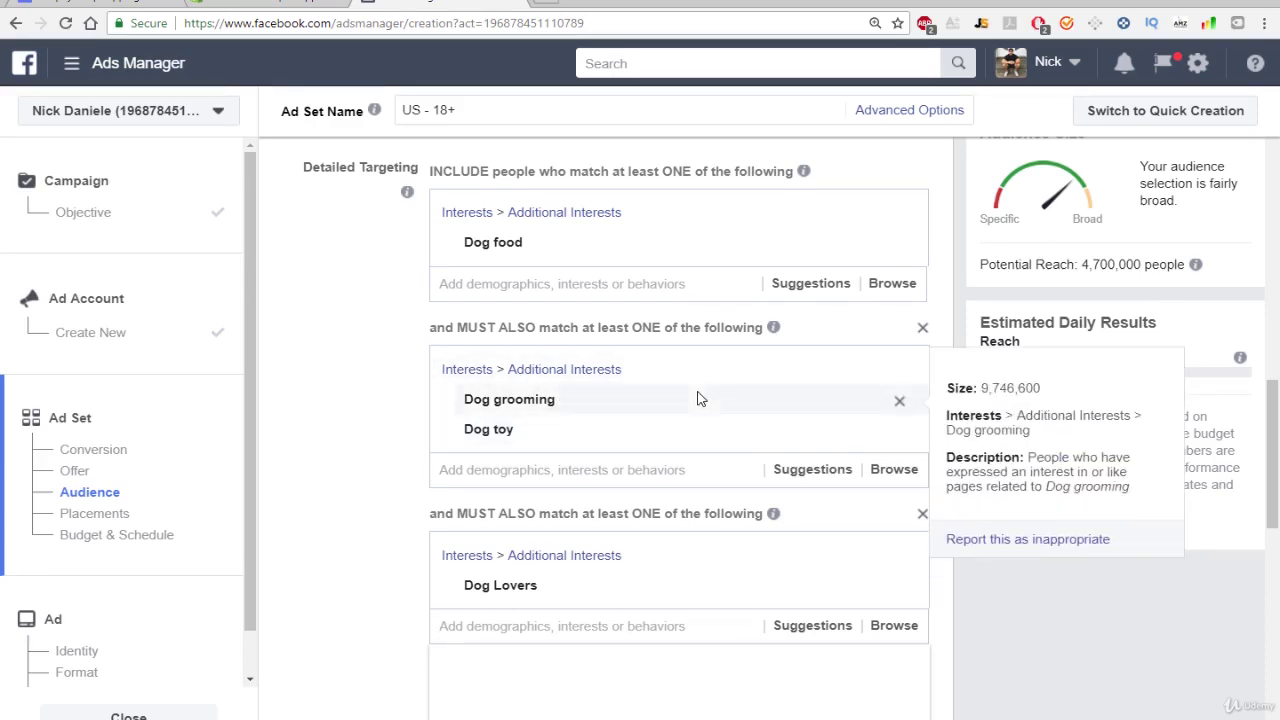
pyautogui.moveTo(548, 586)
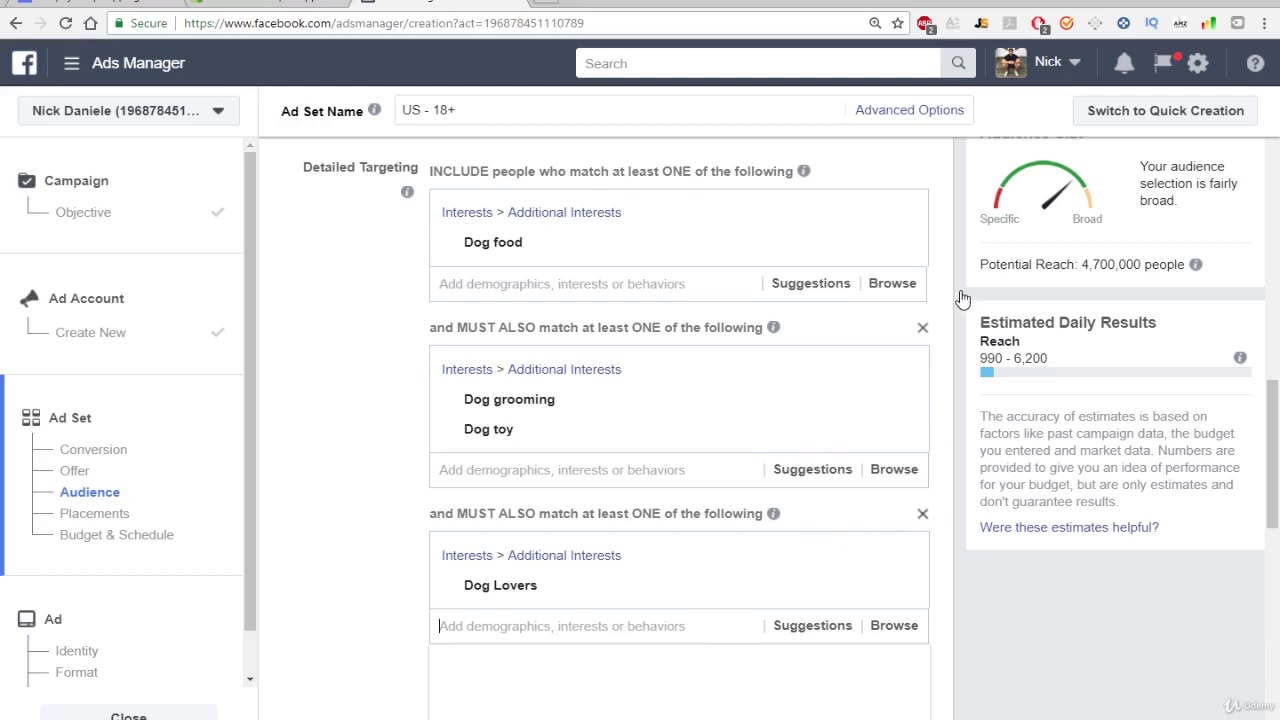
# Clear the detailed targeting by removing both must-also-match conditions and the included Dog food interest.
pyautogui.click(921, 330)
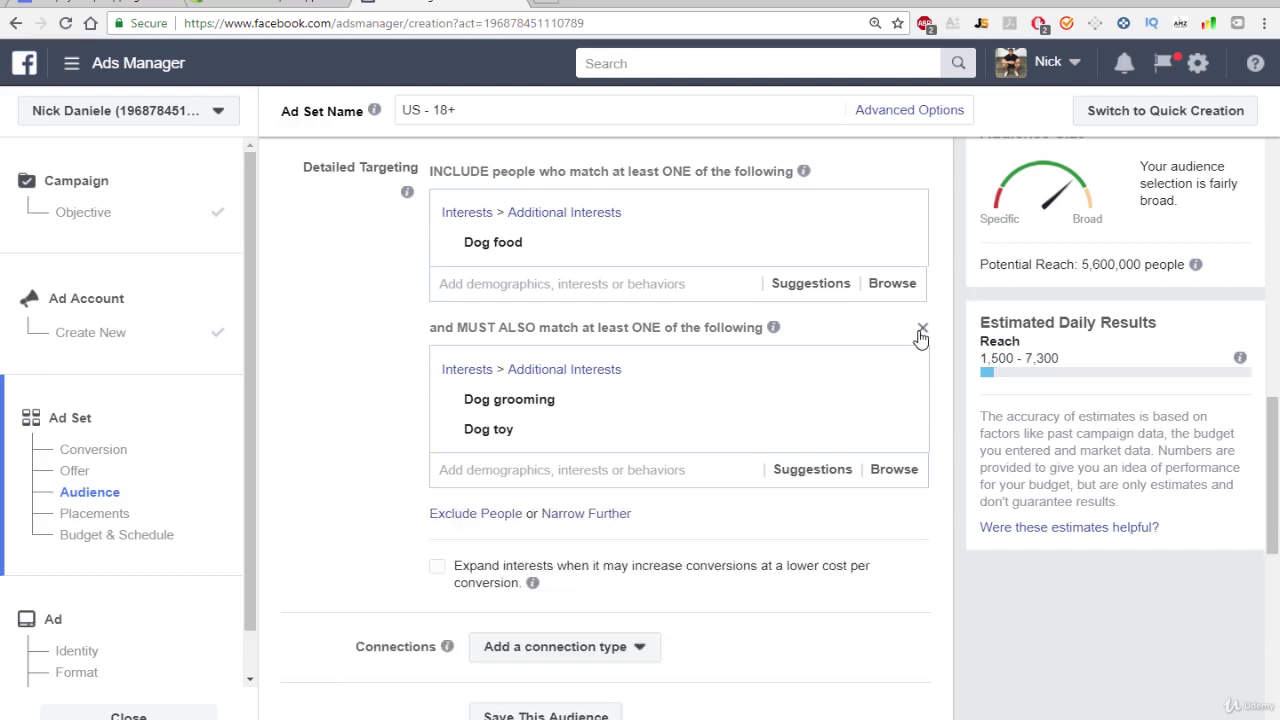
pyautogui.click(921, 330)
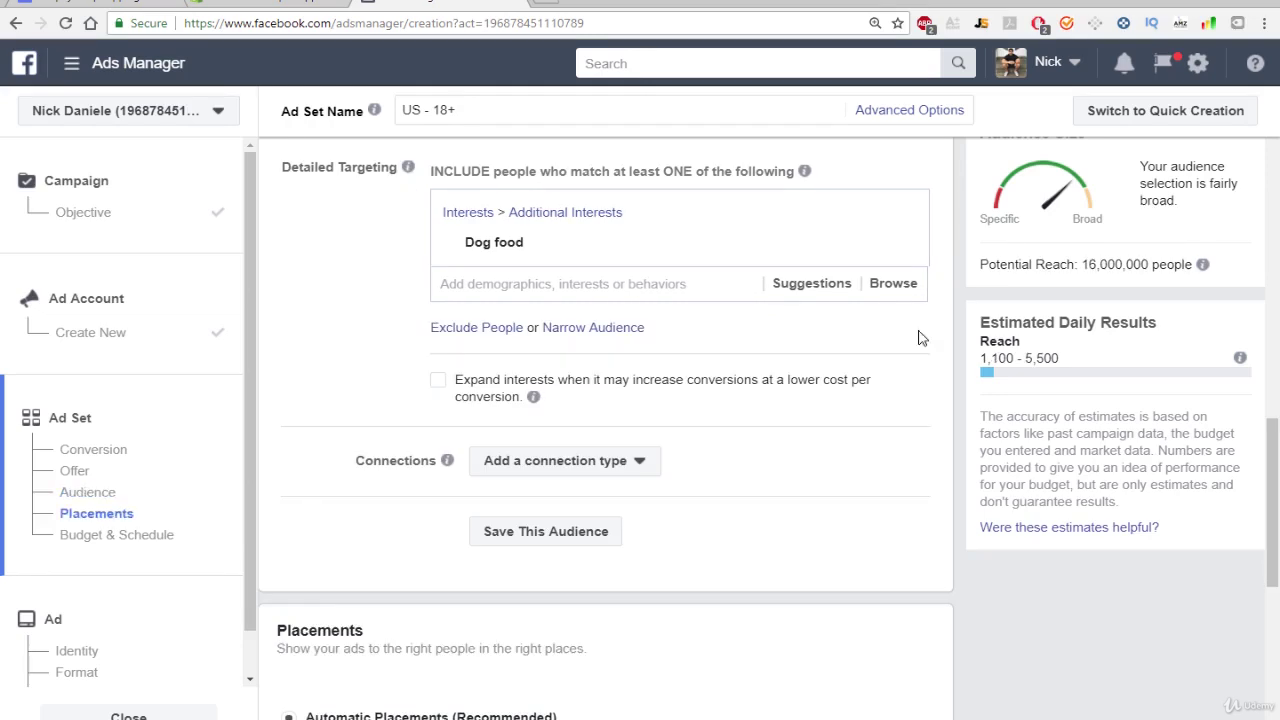
pyautogui.moveTo(876, 257)
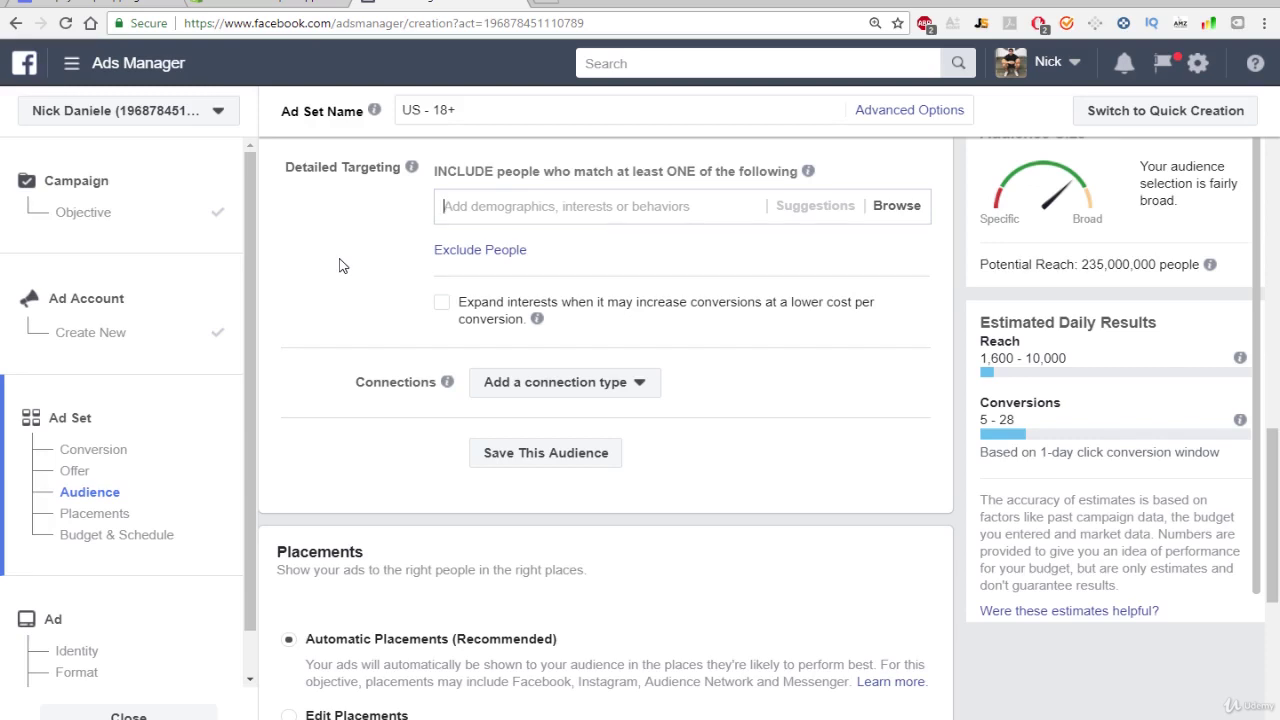
# Include the Wine interest from Alcoholic beverages in the detailed targeting and check the potential reach.
pyautogui.write('wine')
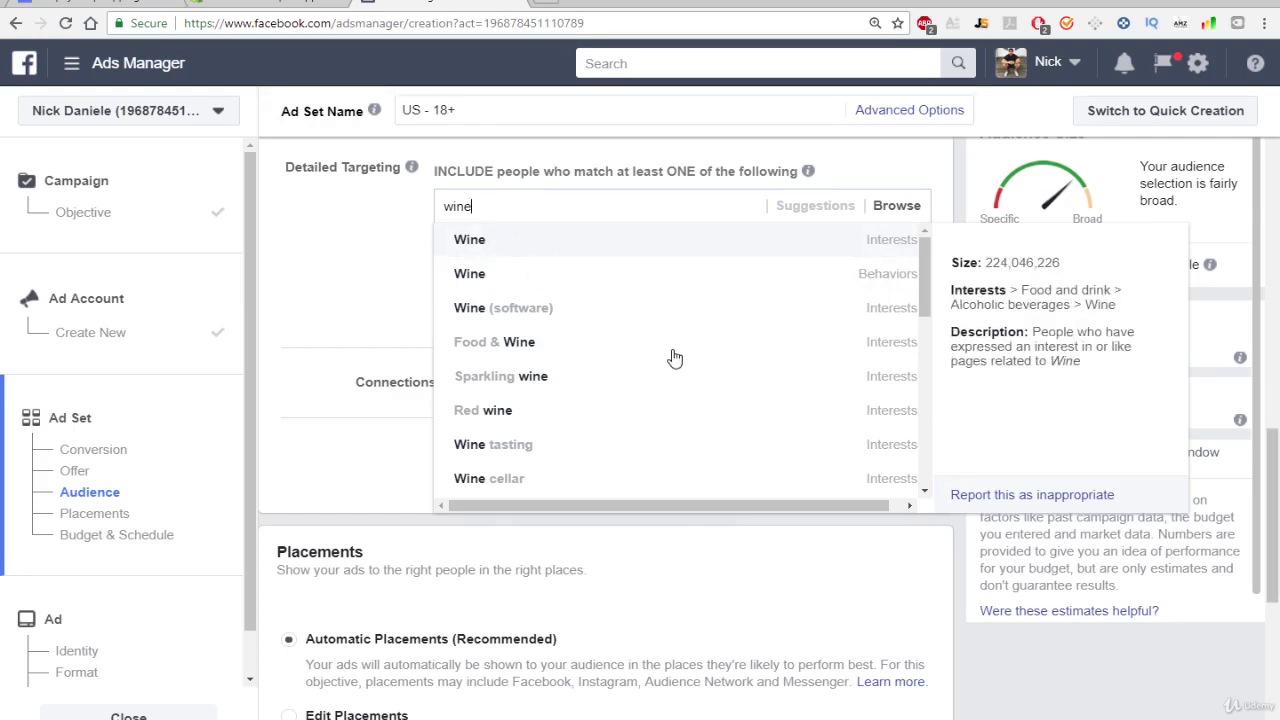
pyautogui.press('Return')
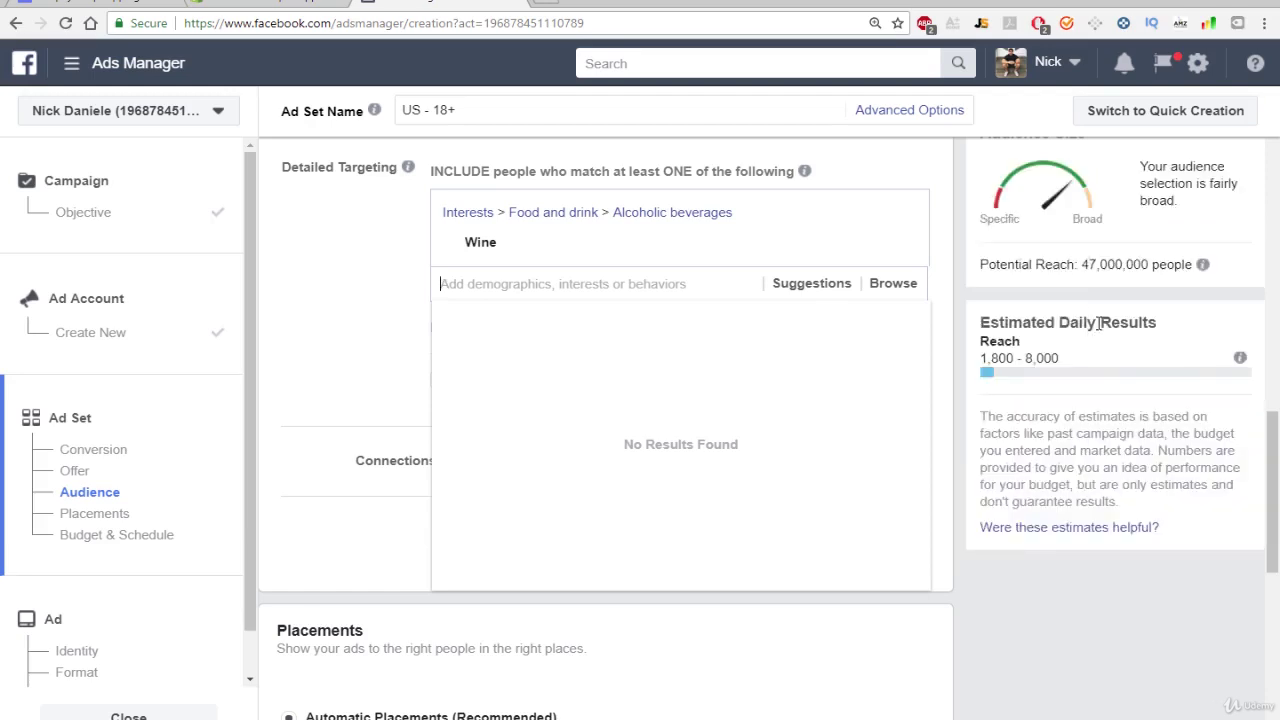
pyautogui.moveTo(1079, 265); pyautogui.dragTo(1127, 266)
pyautogui.click(1076, 279)
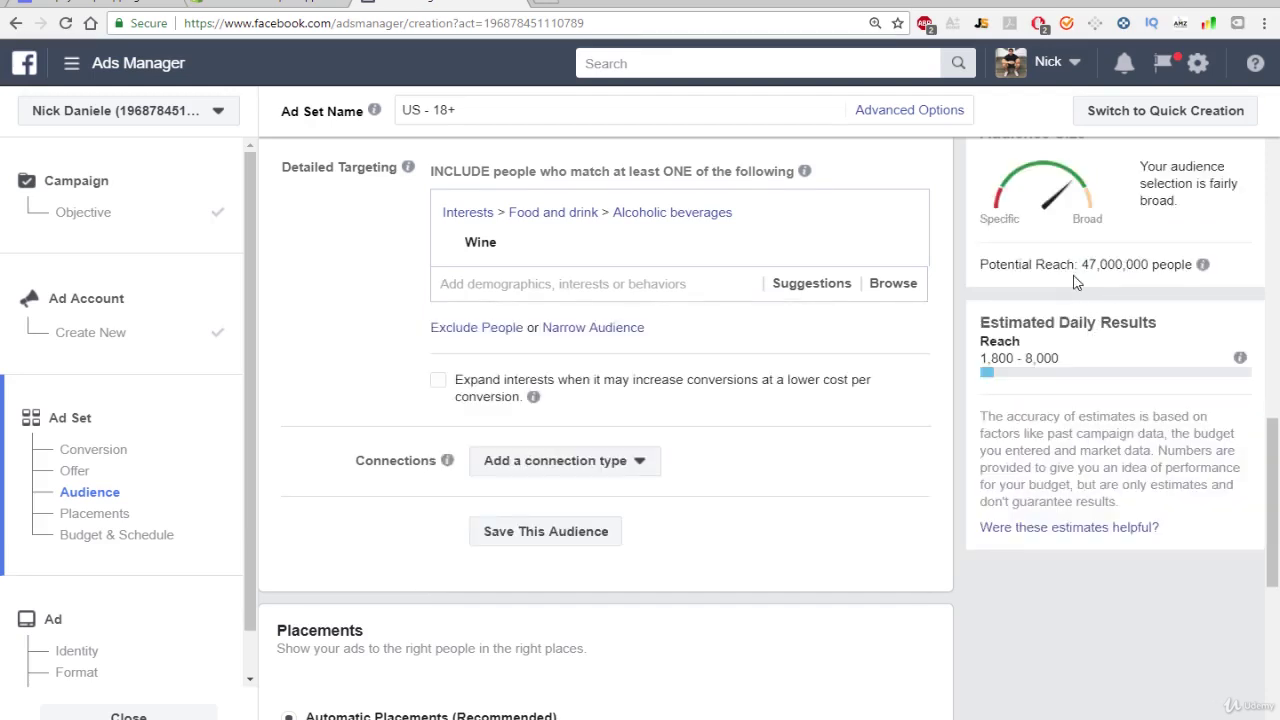
# View the suggestions related to Wine and narrow the audience with a must-also-match condition containing the Red wine interest.
pyautogui.click(772, 285)
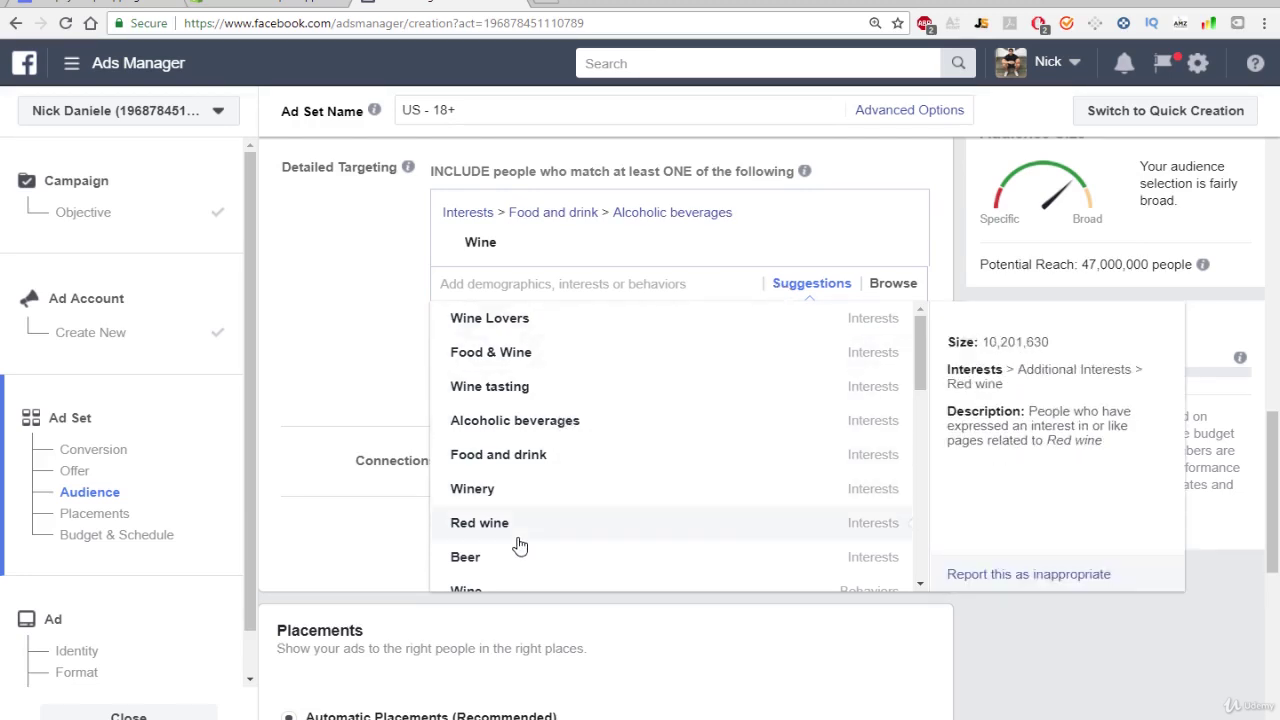
pyautogui.click(304, 286)
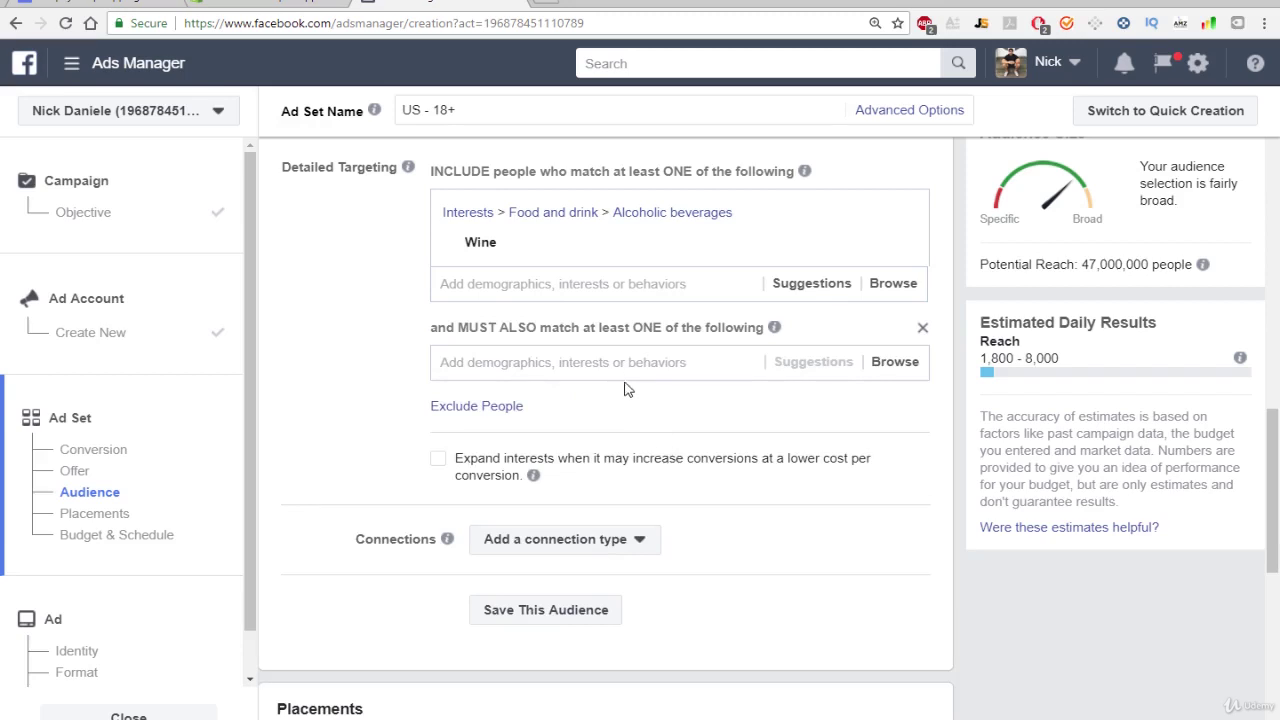
pyautogui.click(630, 361)
pyautogui.write('red ')
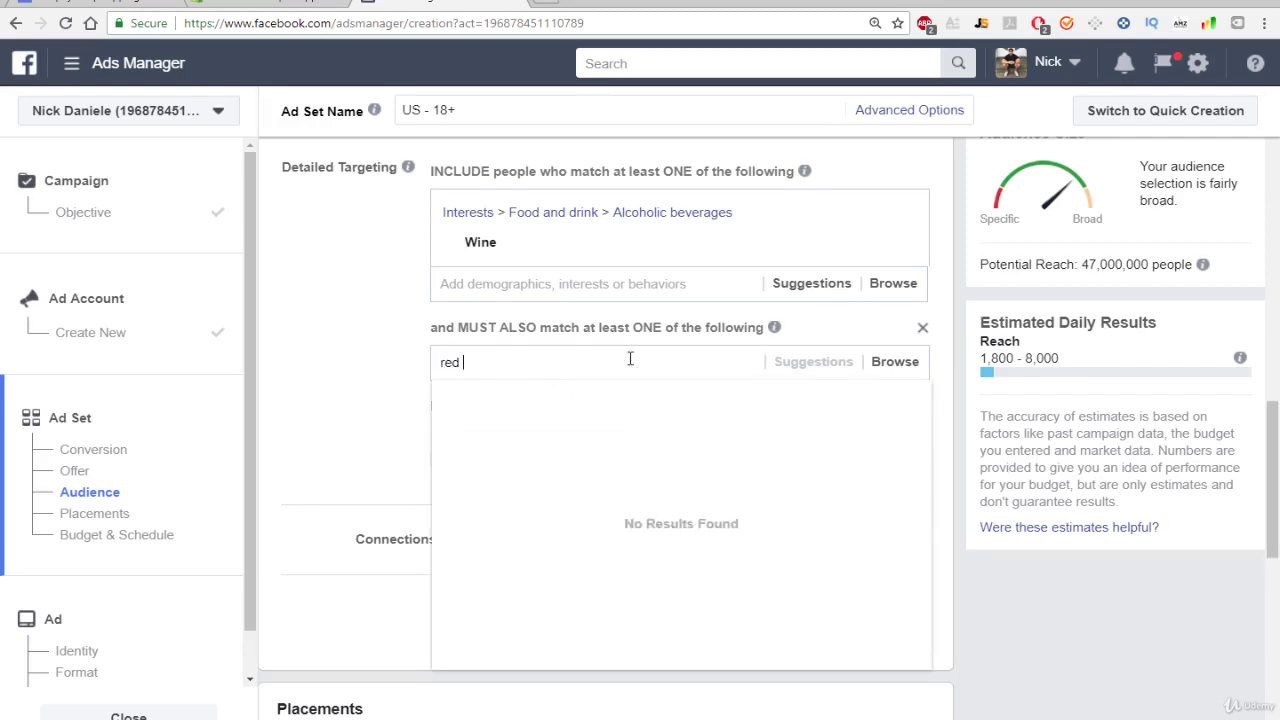
pyautogui.write('wine')
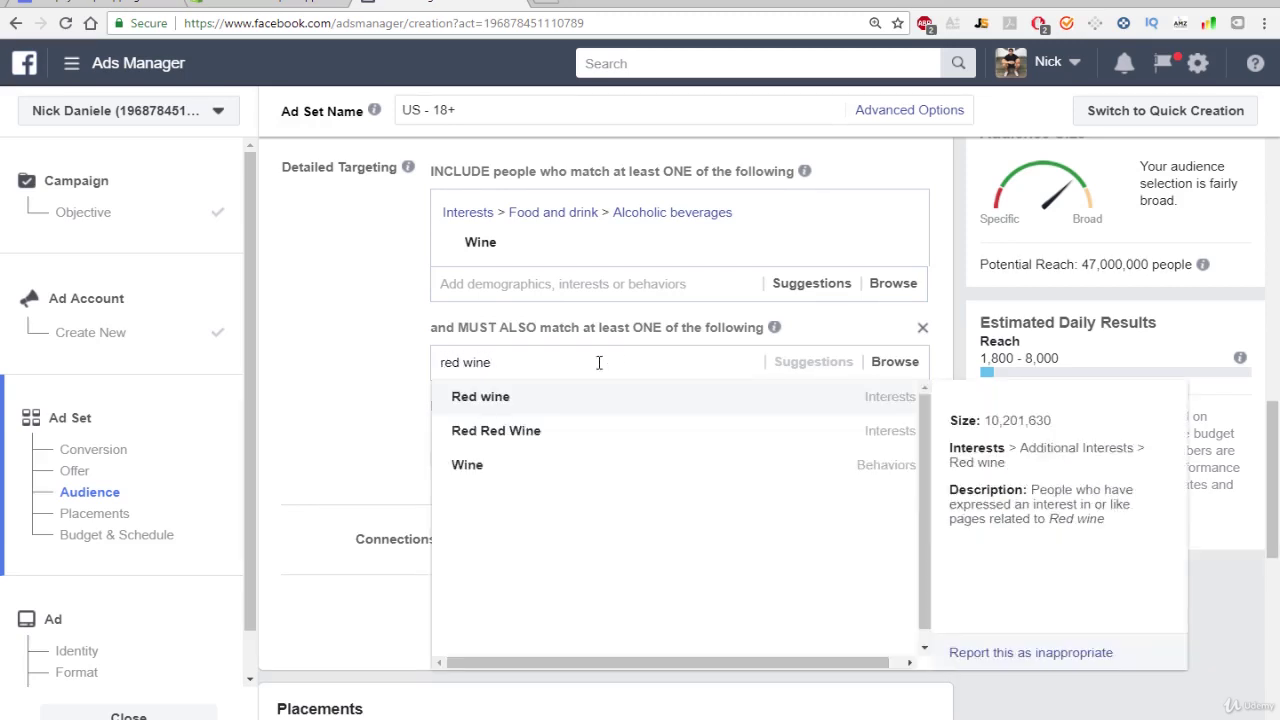
pyautogui.click(497, 406)
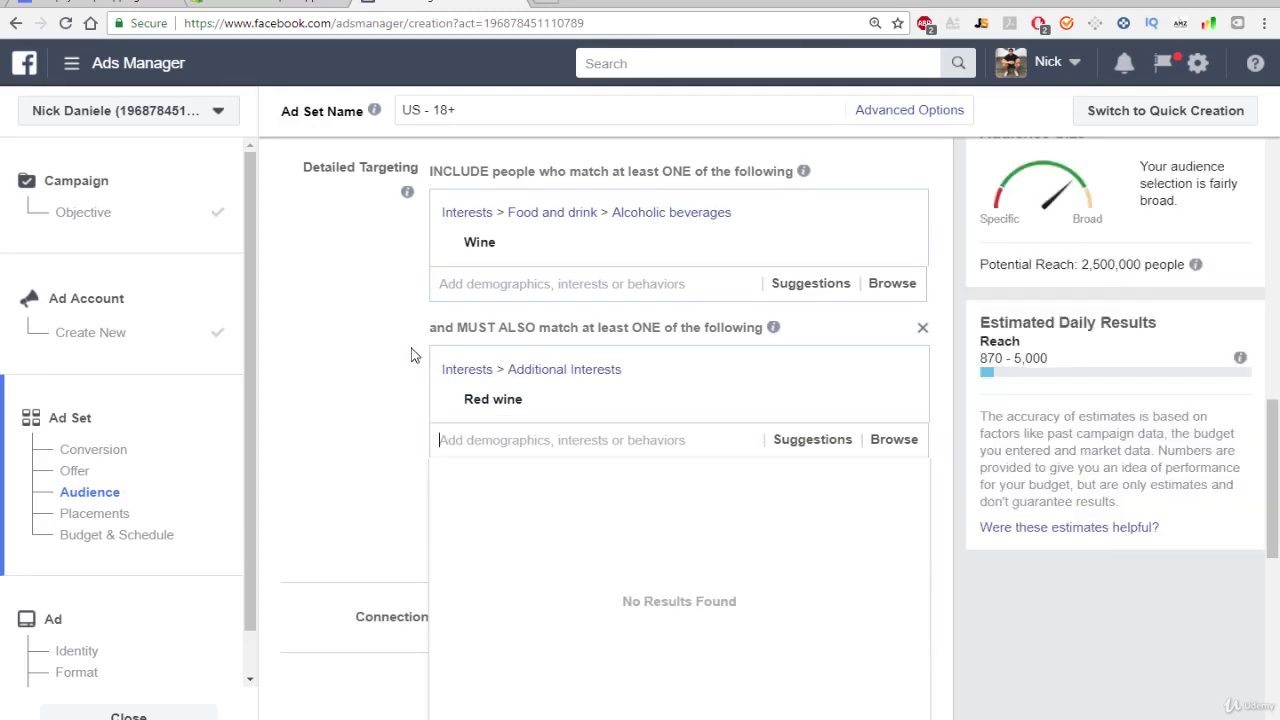
# Narrow the audience further with another must-also-match condition containing the White wine interest.
pyautogui.scroll(-2, 682, 431)
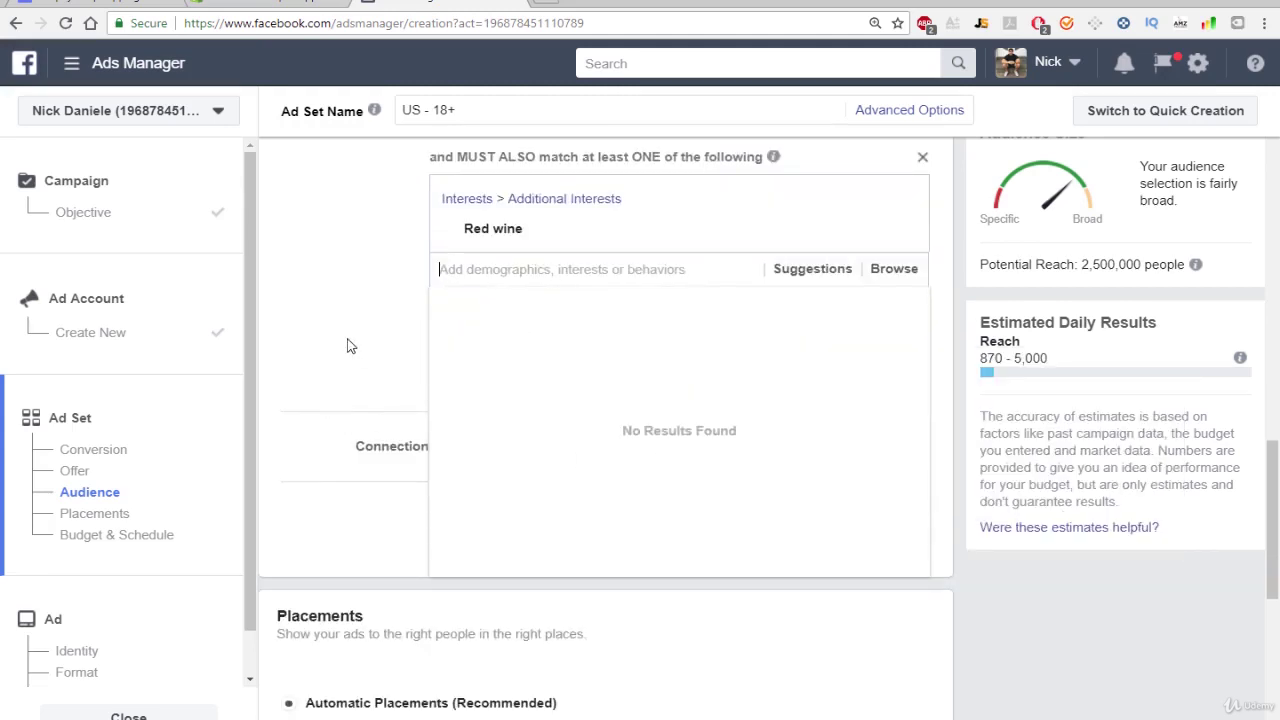
pyautogui.click(936, 196)
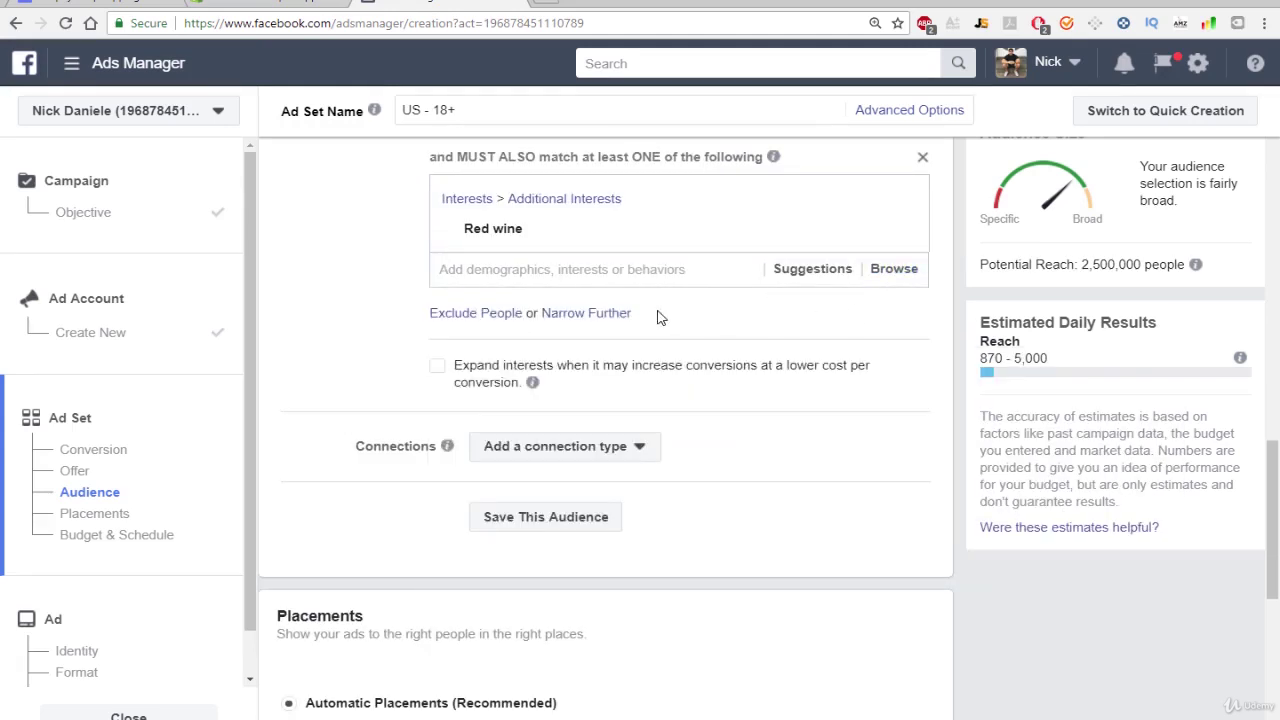
pyautogui.click(620, 316)
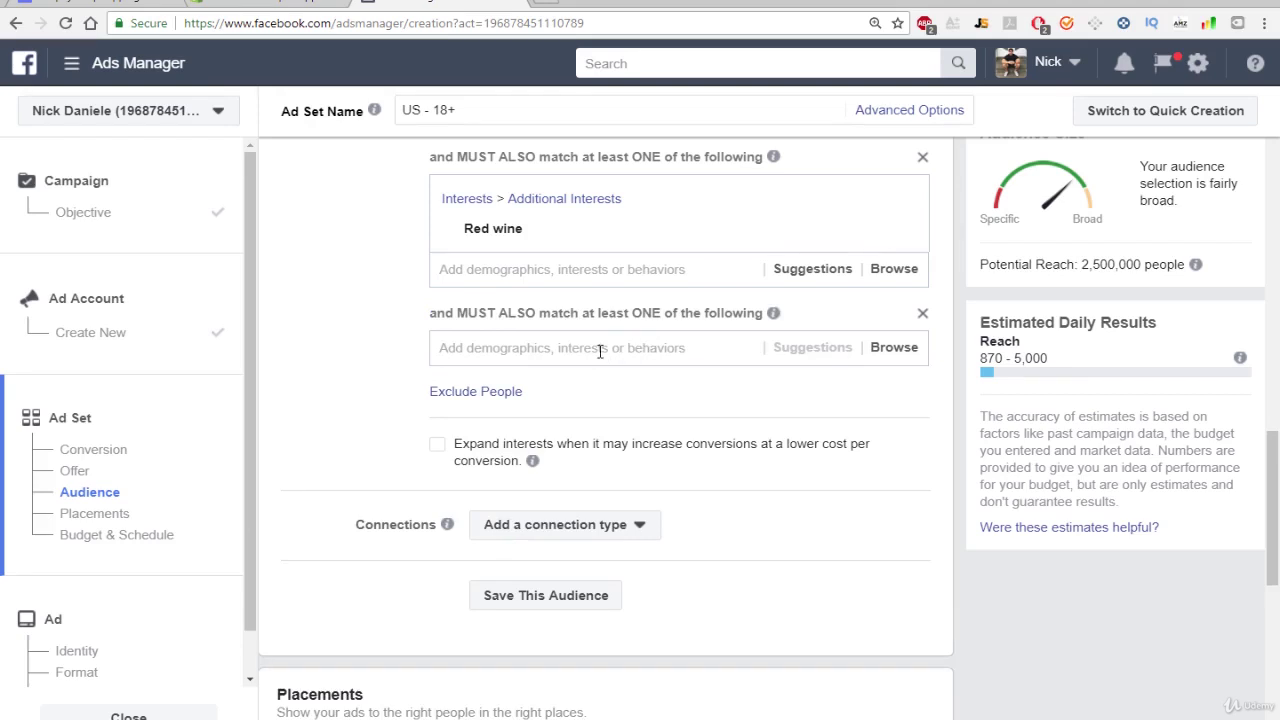
pyautogui.click(600, 348)
pyautogui.write('white w')
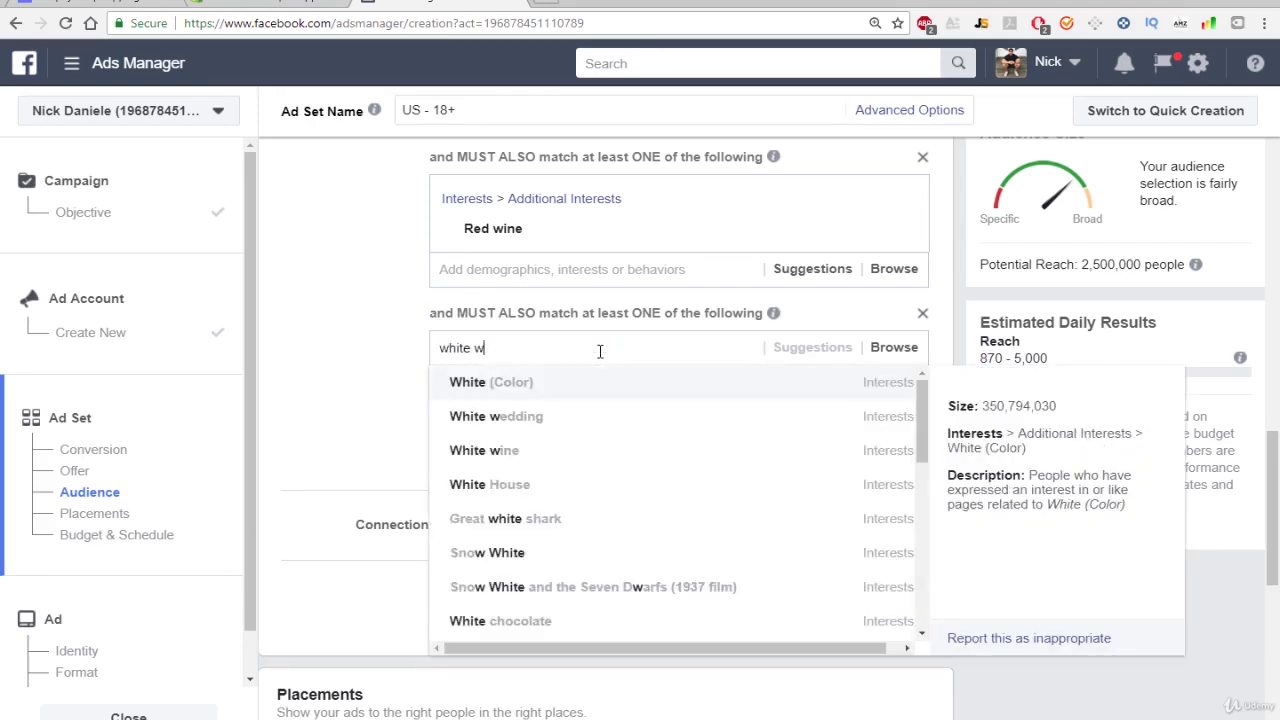
pyautogui.write('ine')
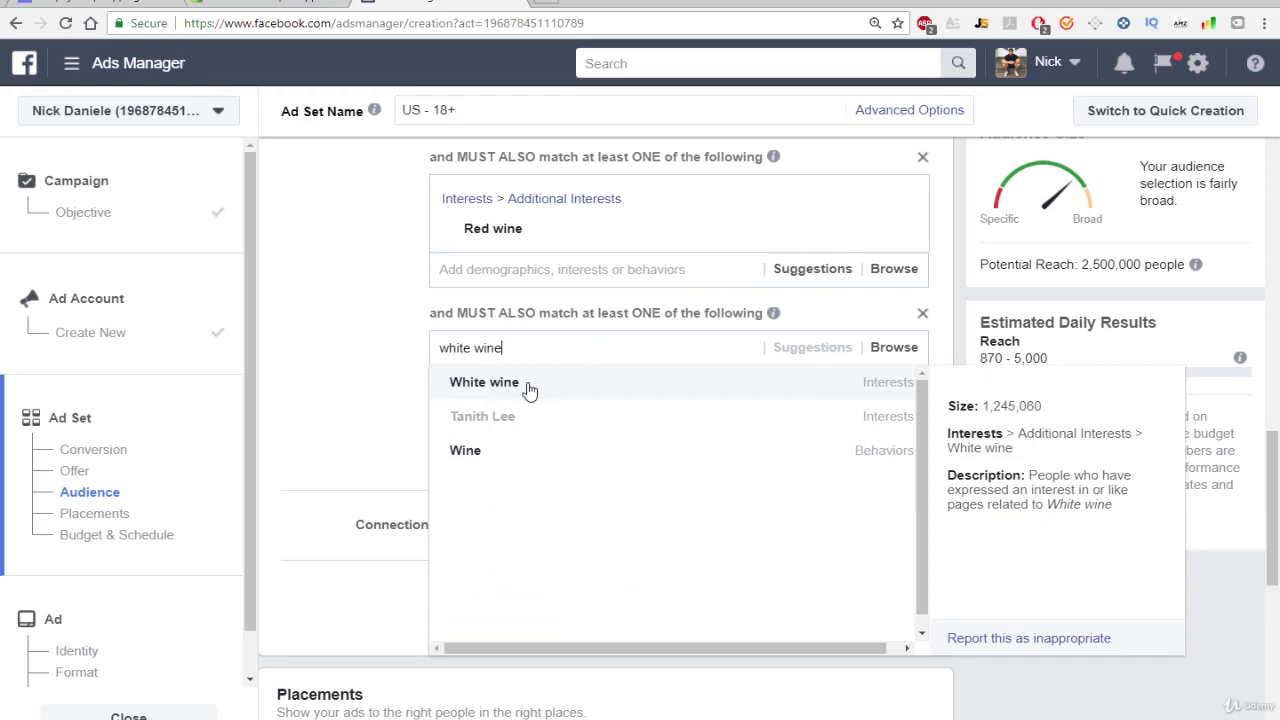
pyautogui.click(530, 390)
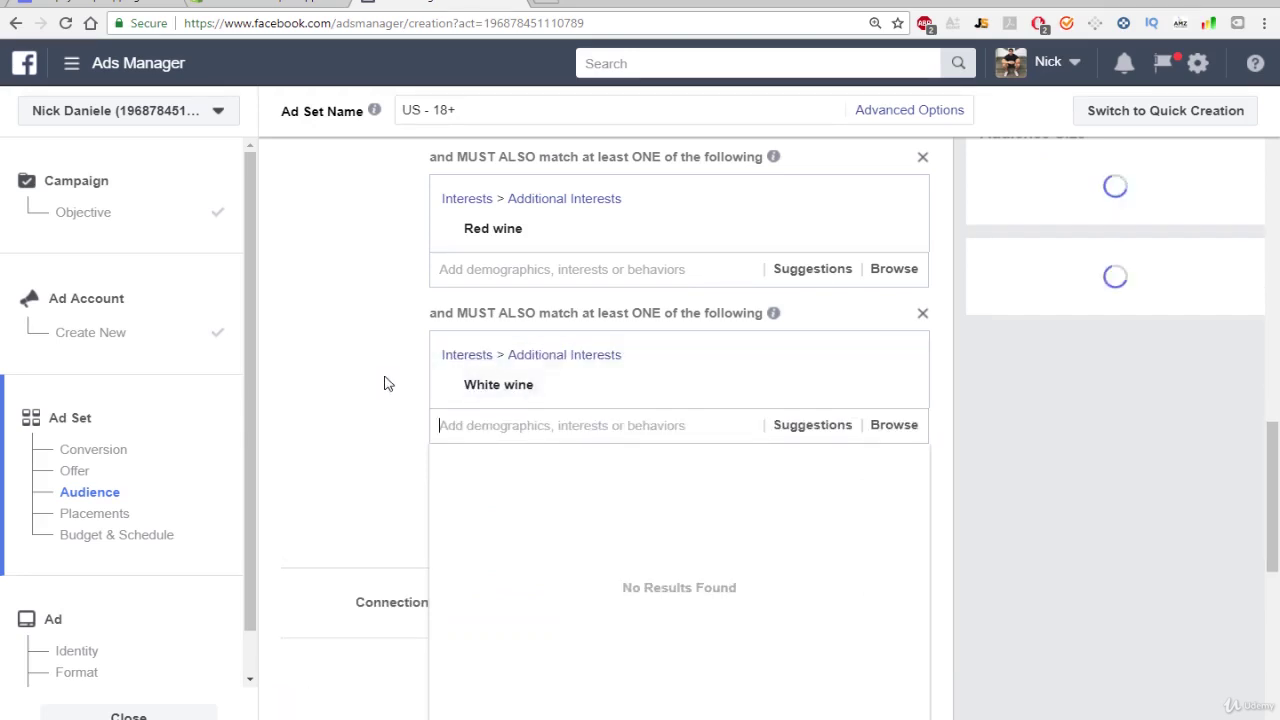
# Review the layered Wine, Red wine and White wine conditions together with the potential and estimated daily reach.
pyautogui.scroll(3, 380, 395)
pyautogui.moveTo(510, 332)
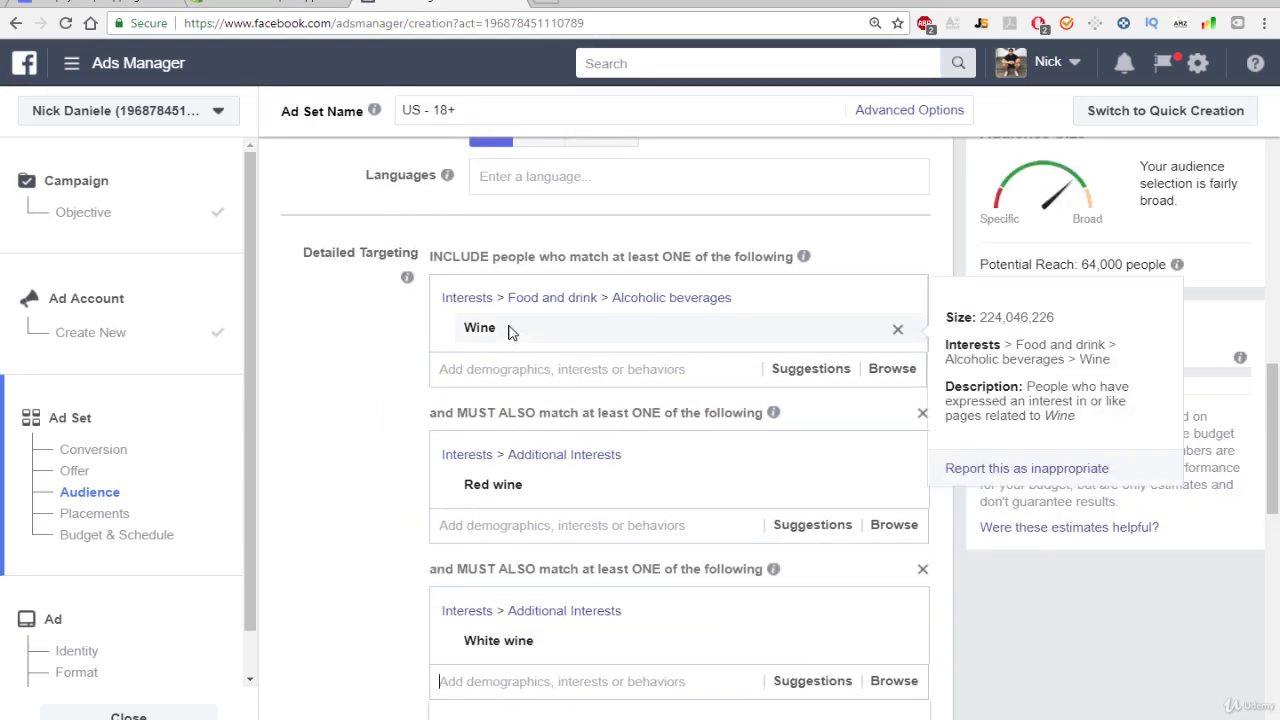
pyautogui.moveTo(551, 486)
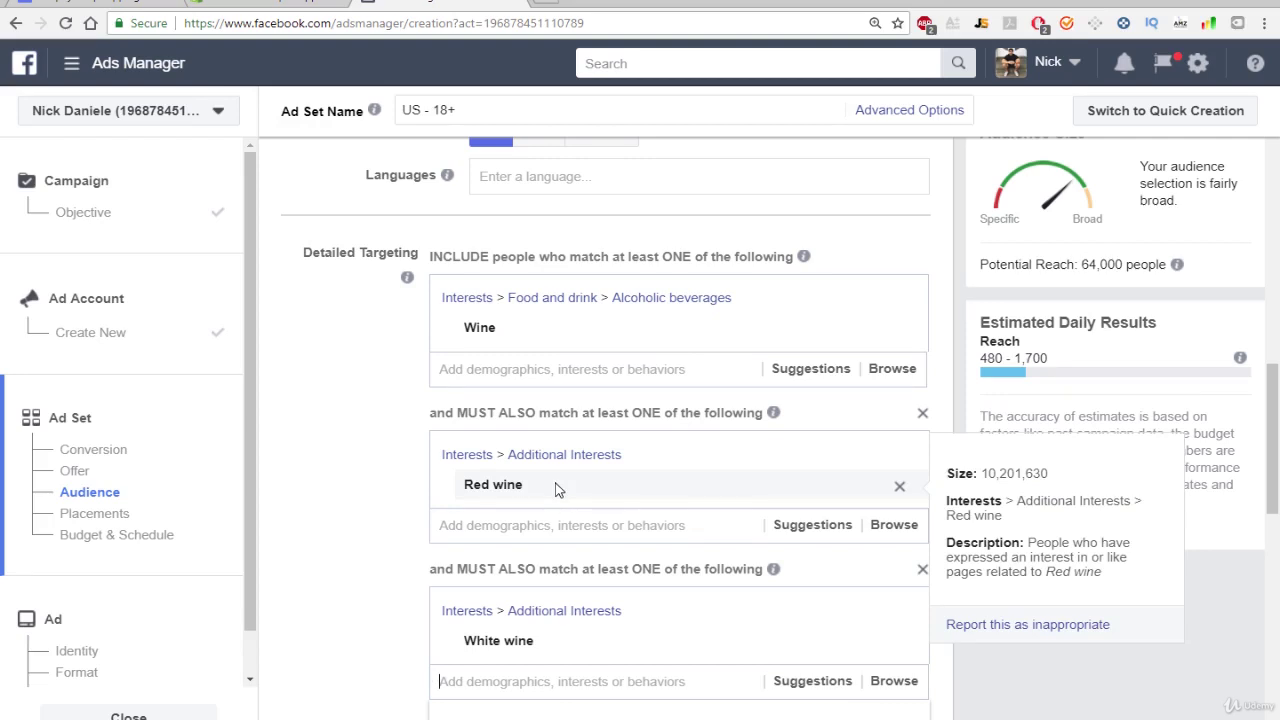
pyautogui.scroll(-1, 408, 443)
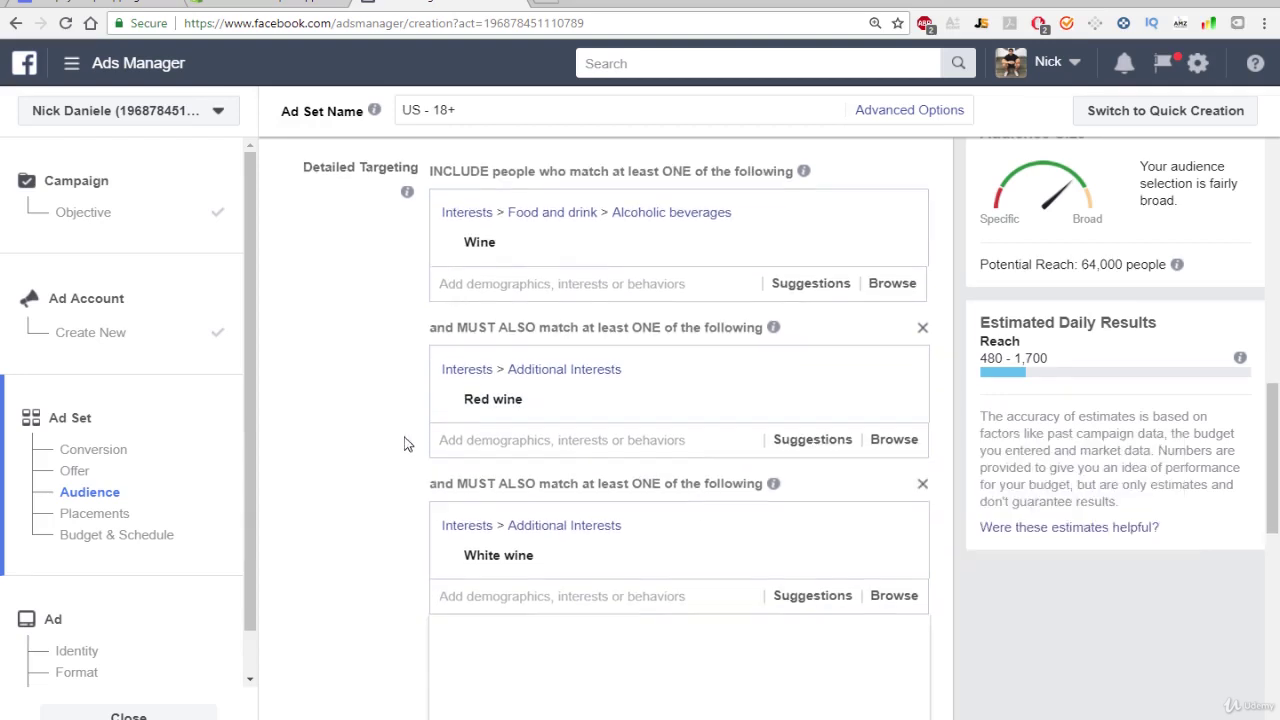
pyautogui.moveTo(563, 557)
# Remove the White wine and Red wine must-also-match conditions, keeping only Wine in the detailed targeting.
pyautogui.click(923, 488)
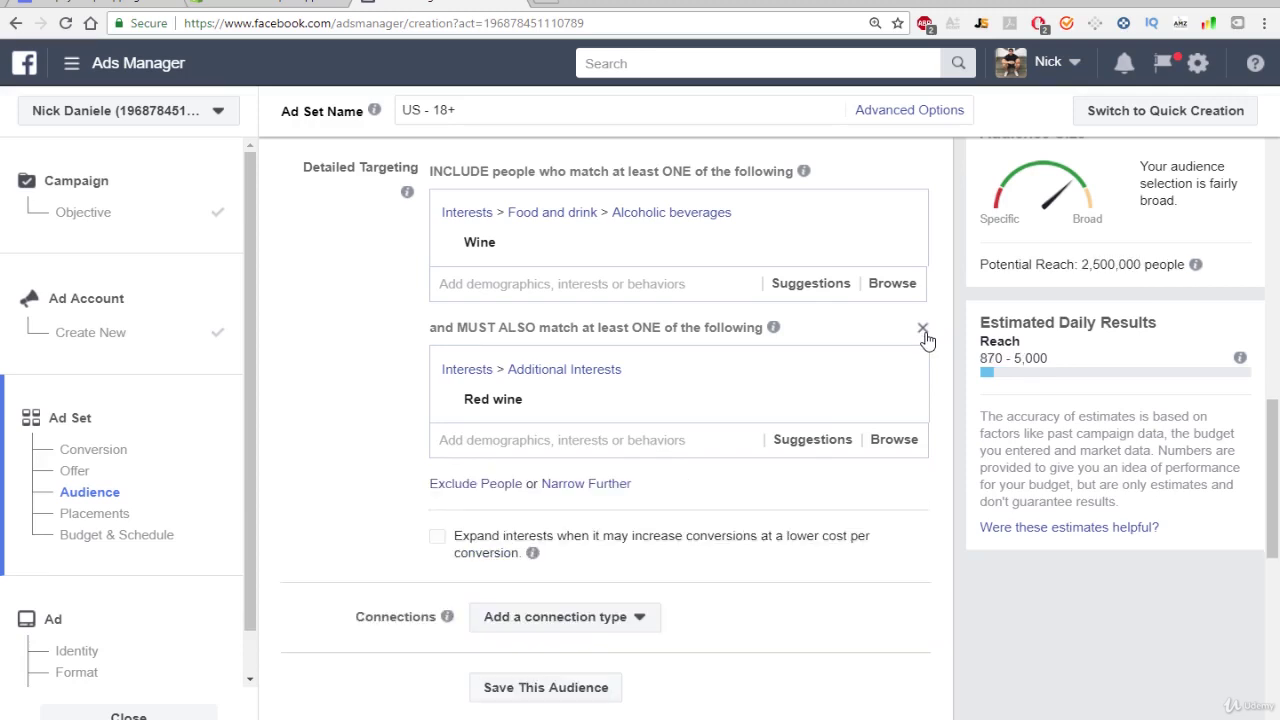
pyautogui.click(924, 334)
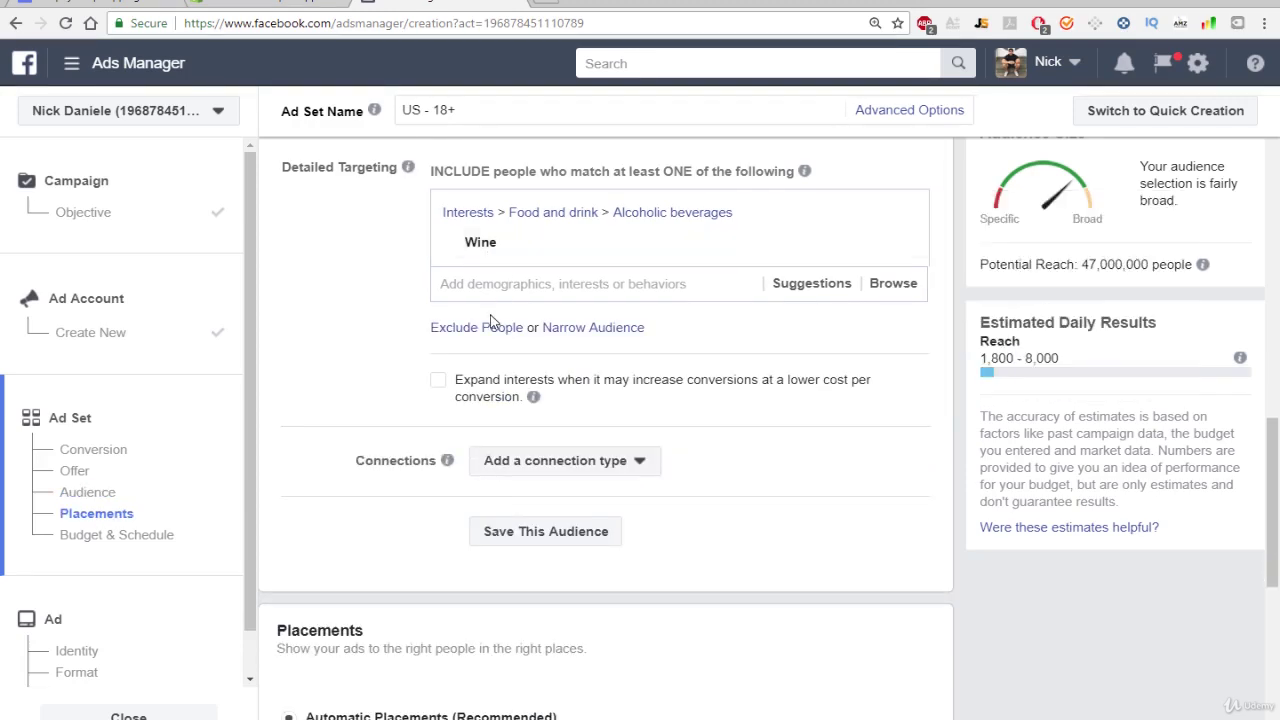
# Add an exclusion condition to the detailed targeting that excludes people with the Cats interest, and check it against the included Wine interest.
pyautogui.click(490, 330)
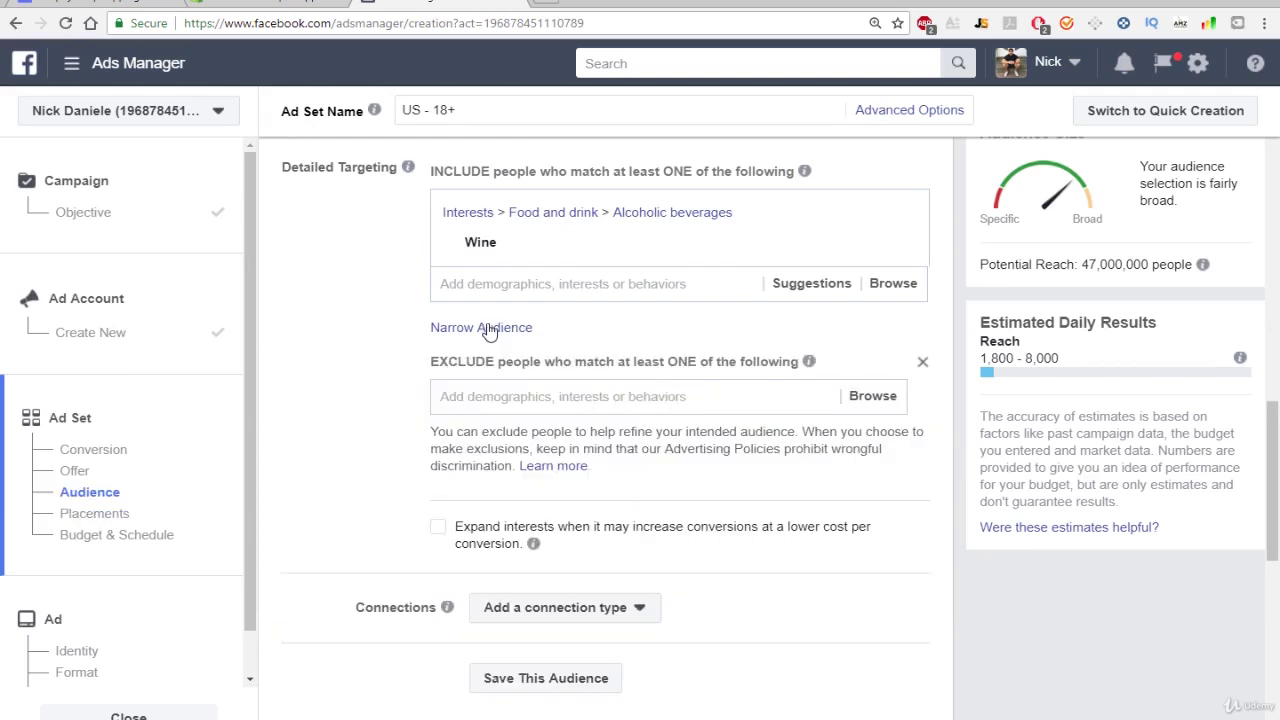
pyautogui.click(532, 398)
pyautogui.moveTo(484, 248)
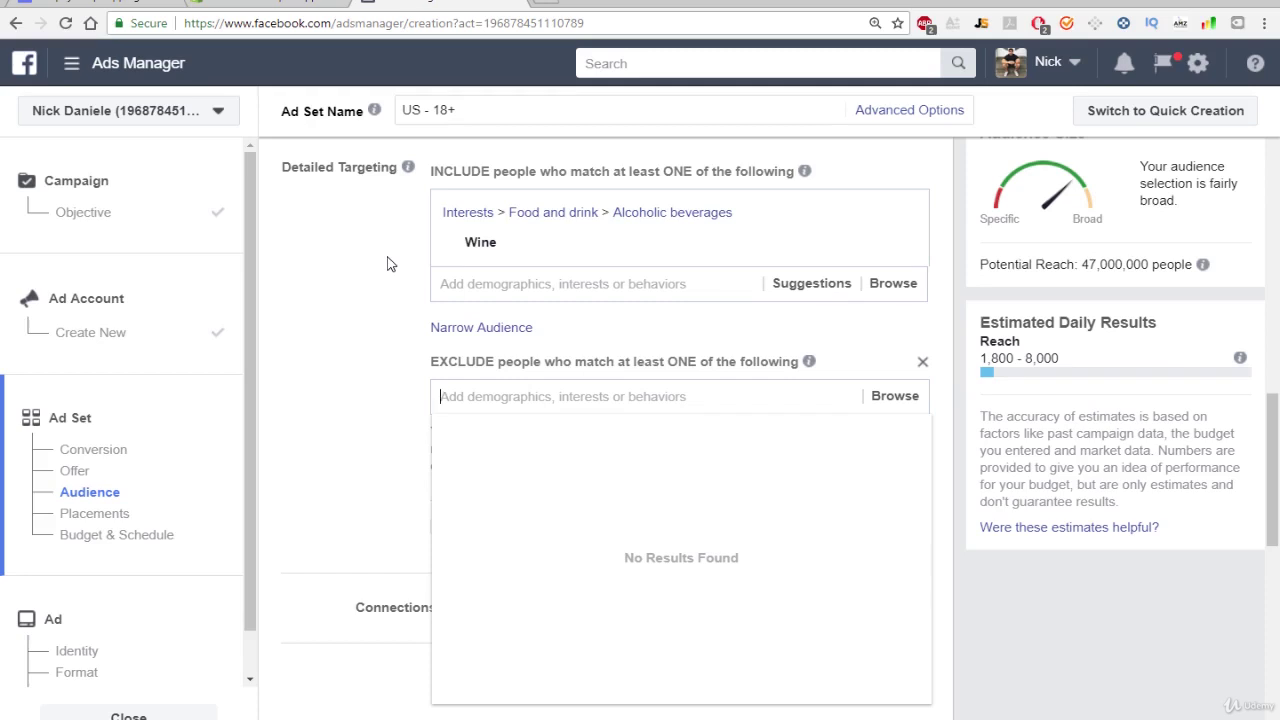
pyautogui.write('cat')
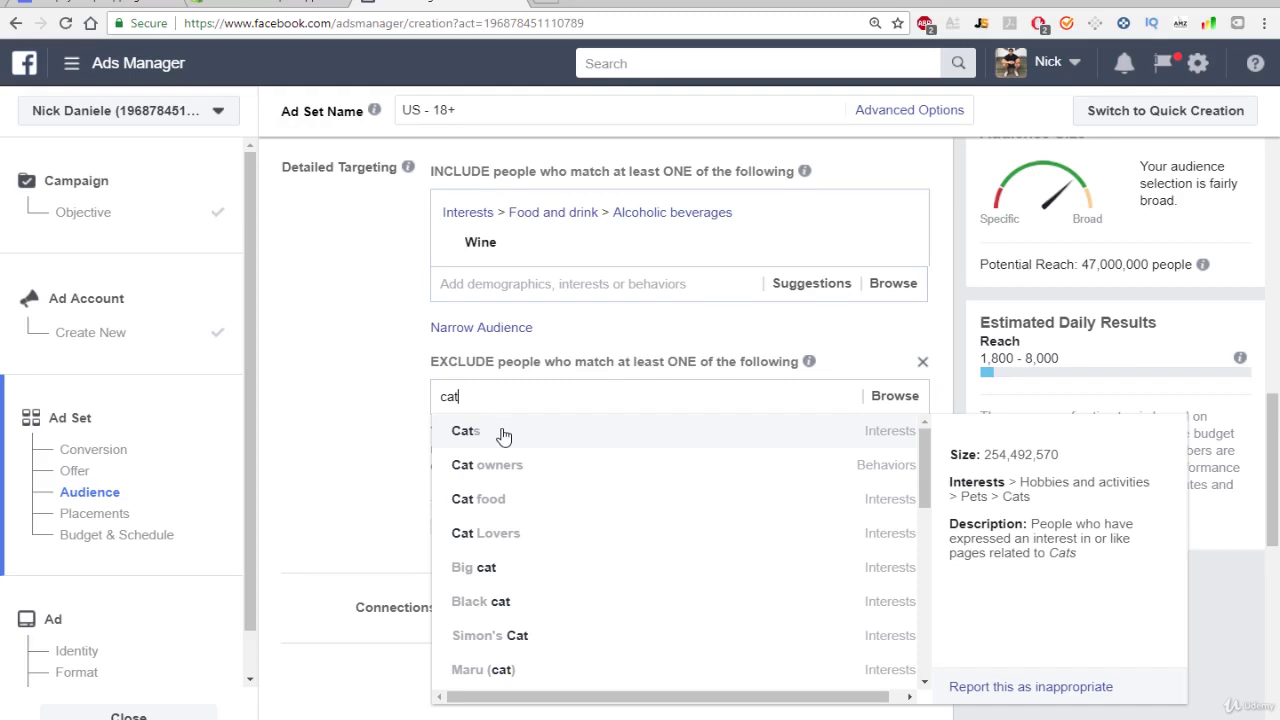
pyautogui.click(503, 436)
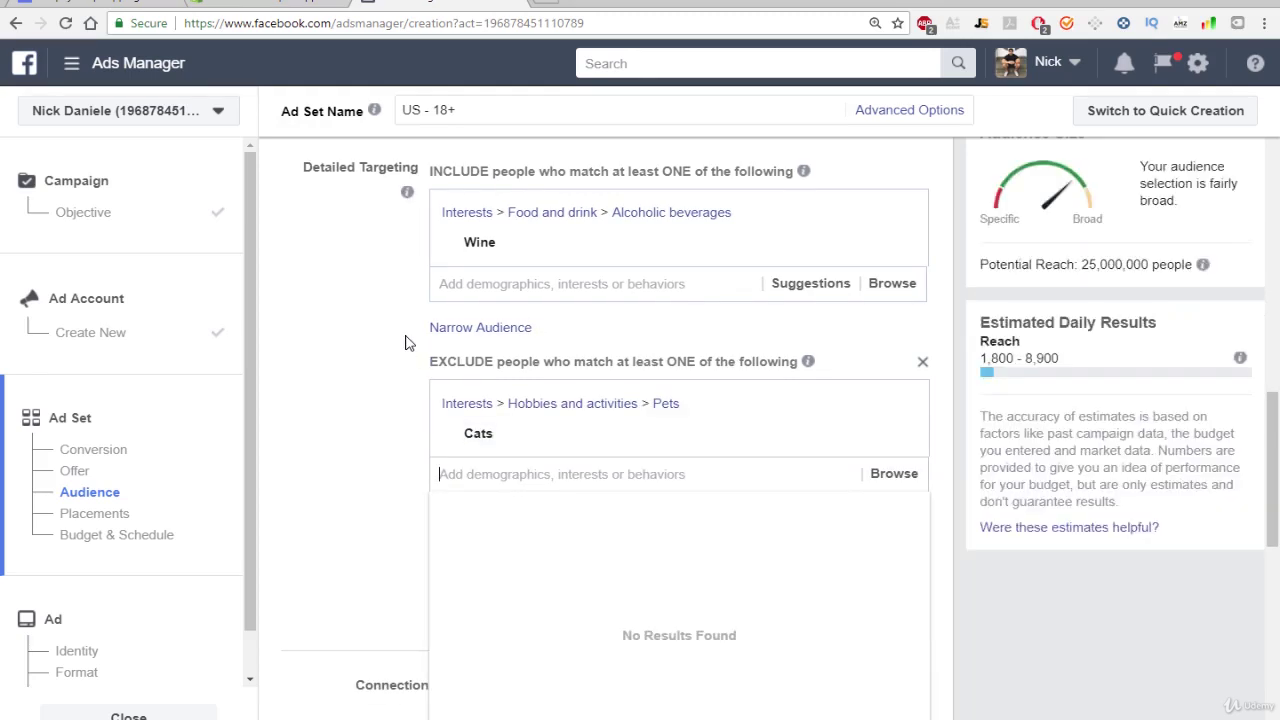
pyautogui.moveTo(535, 250)
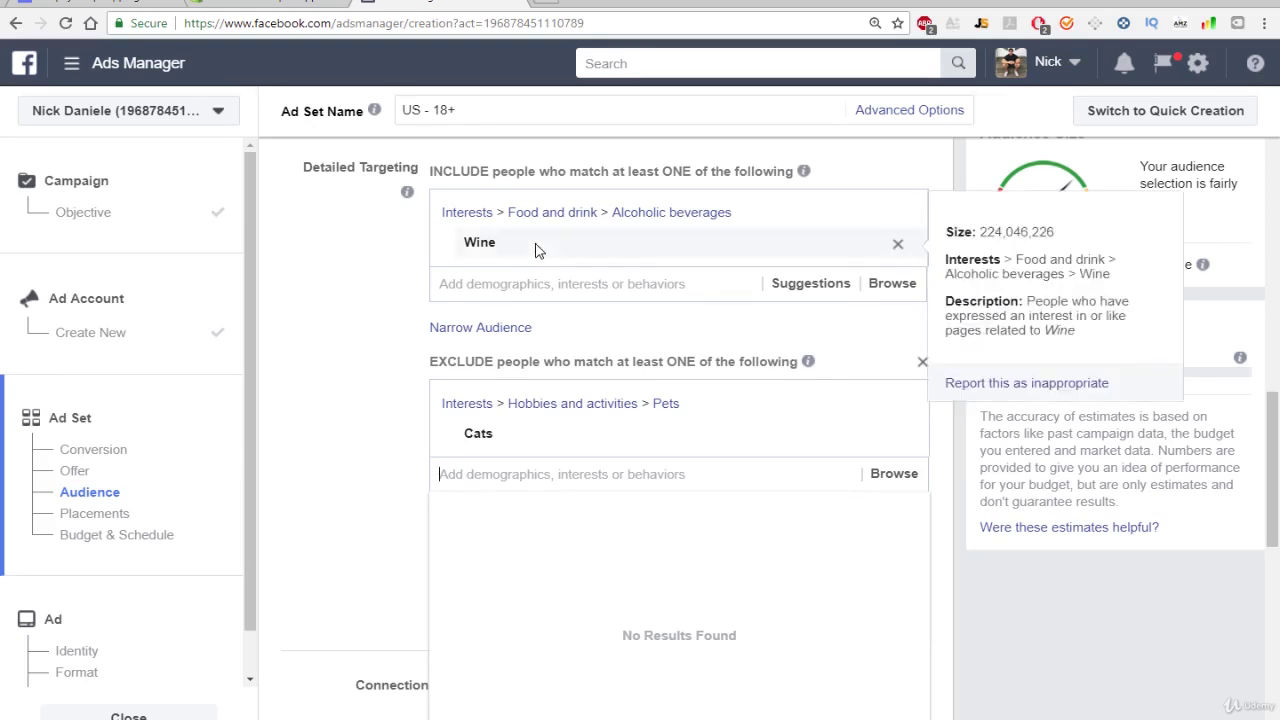
pyautogui.moveTo(572, 438)
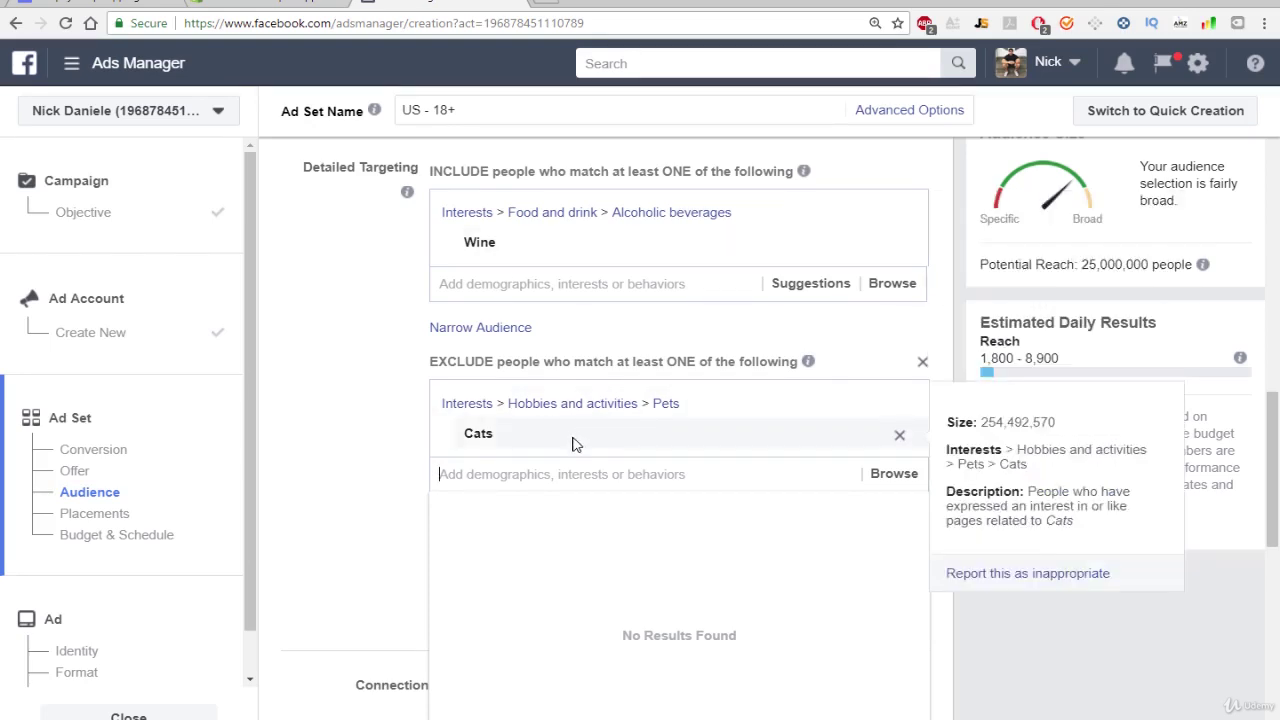